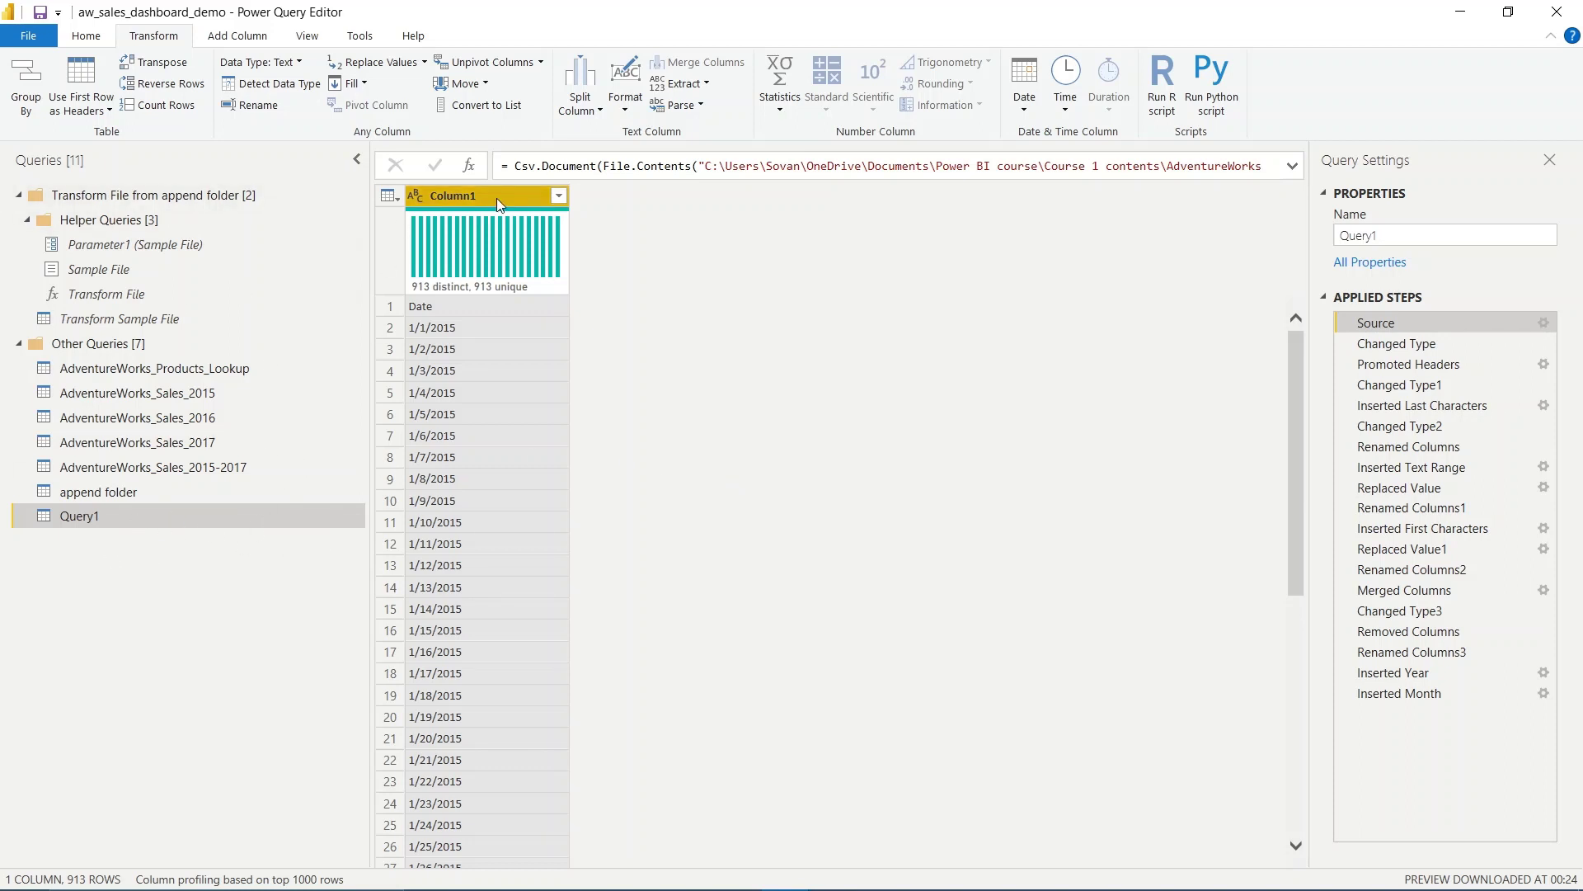
# Step: Return Query1 to its last applied step, Inserted Month, and look over the Year and Month columns
pyautogui.moveTo(1174, 166); pyautogui.dragTo(1306, 167)
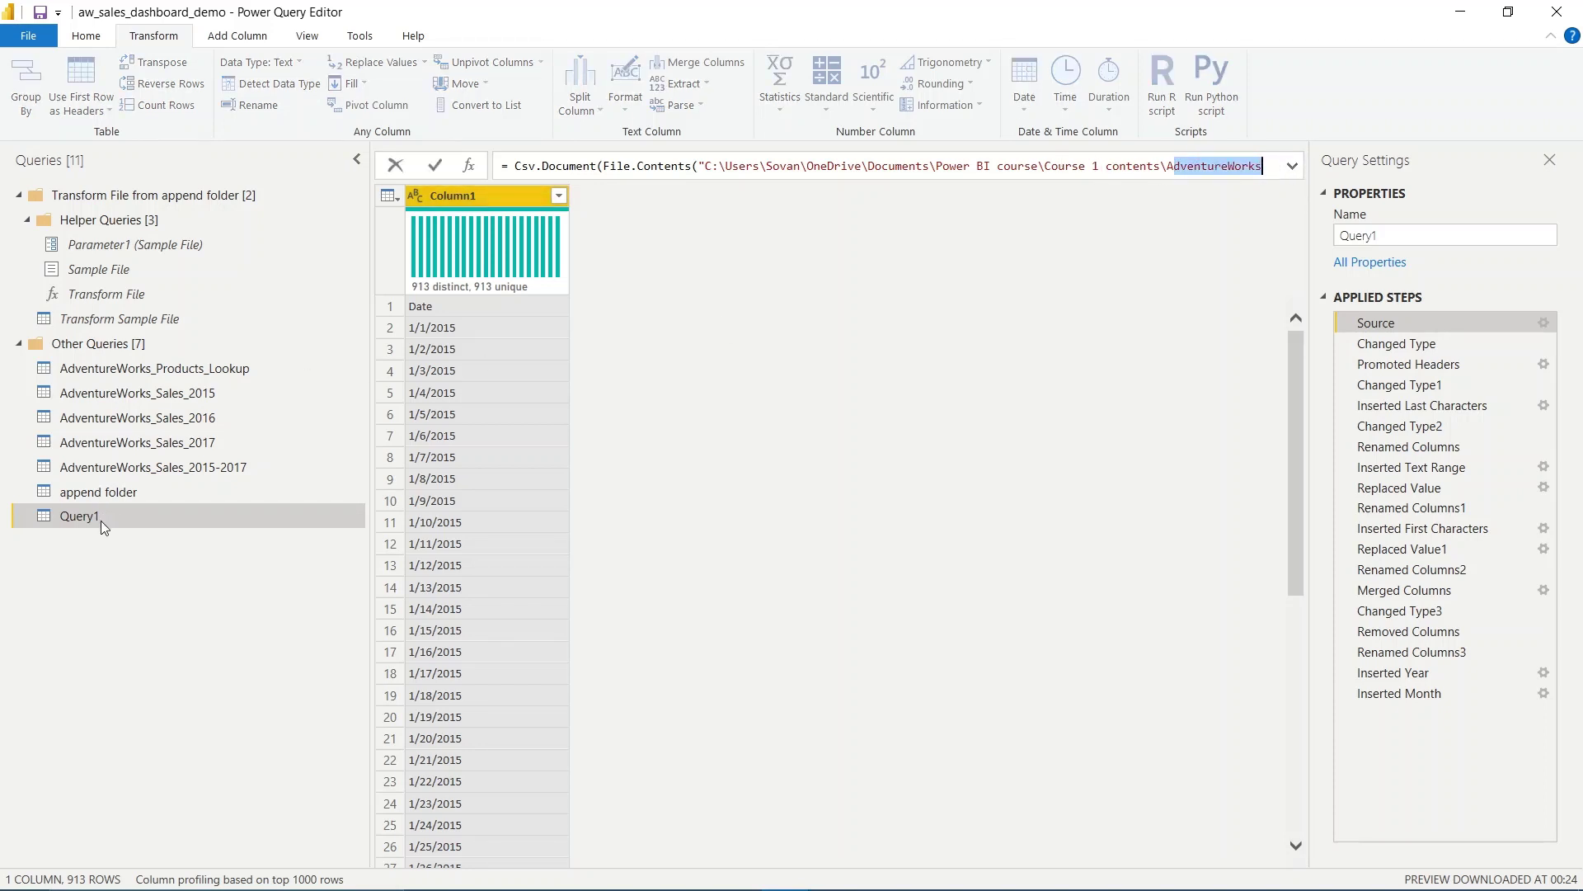
pyautogui.press('Escape')
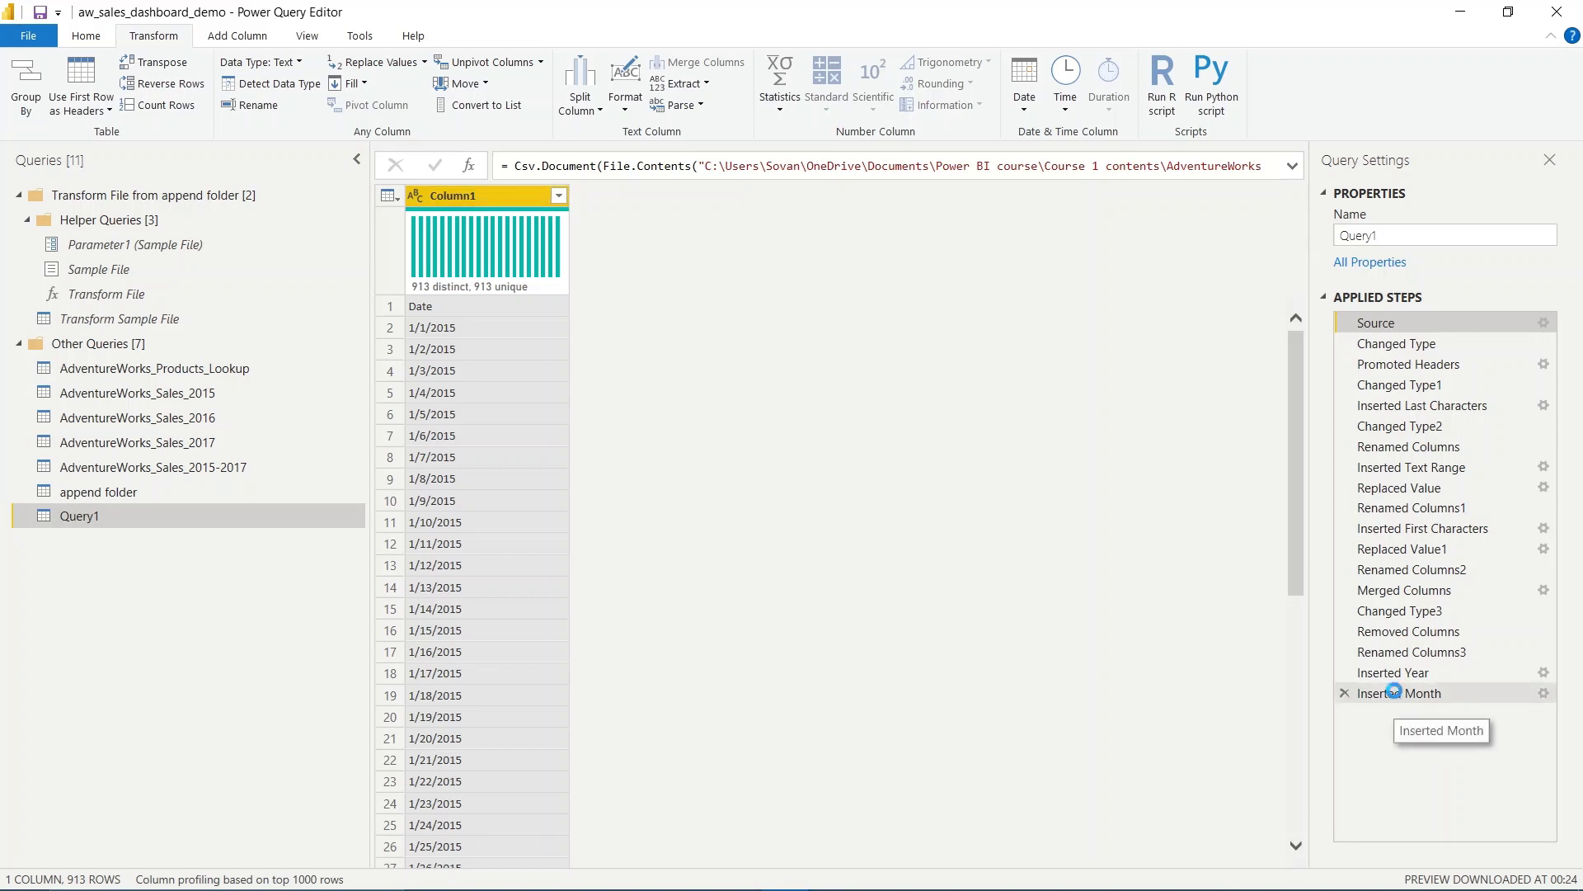
pyautogui.click(1399, 694)
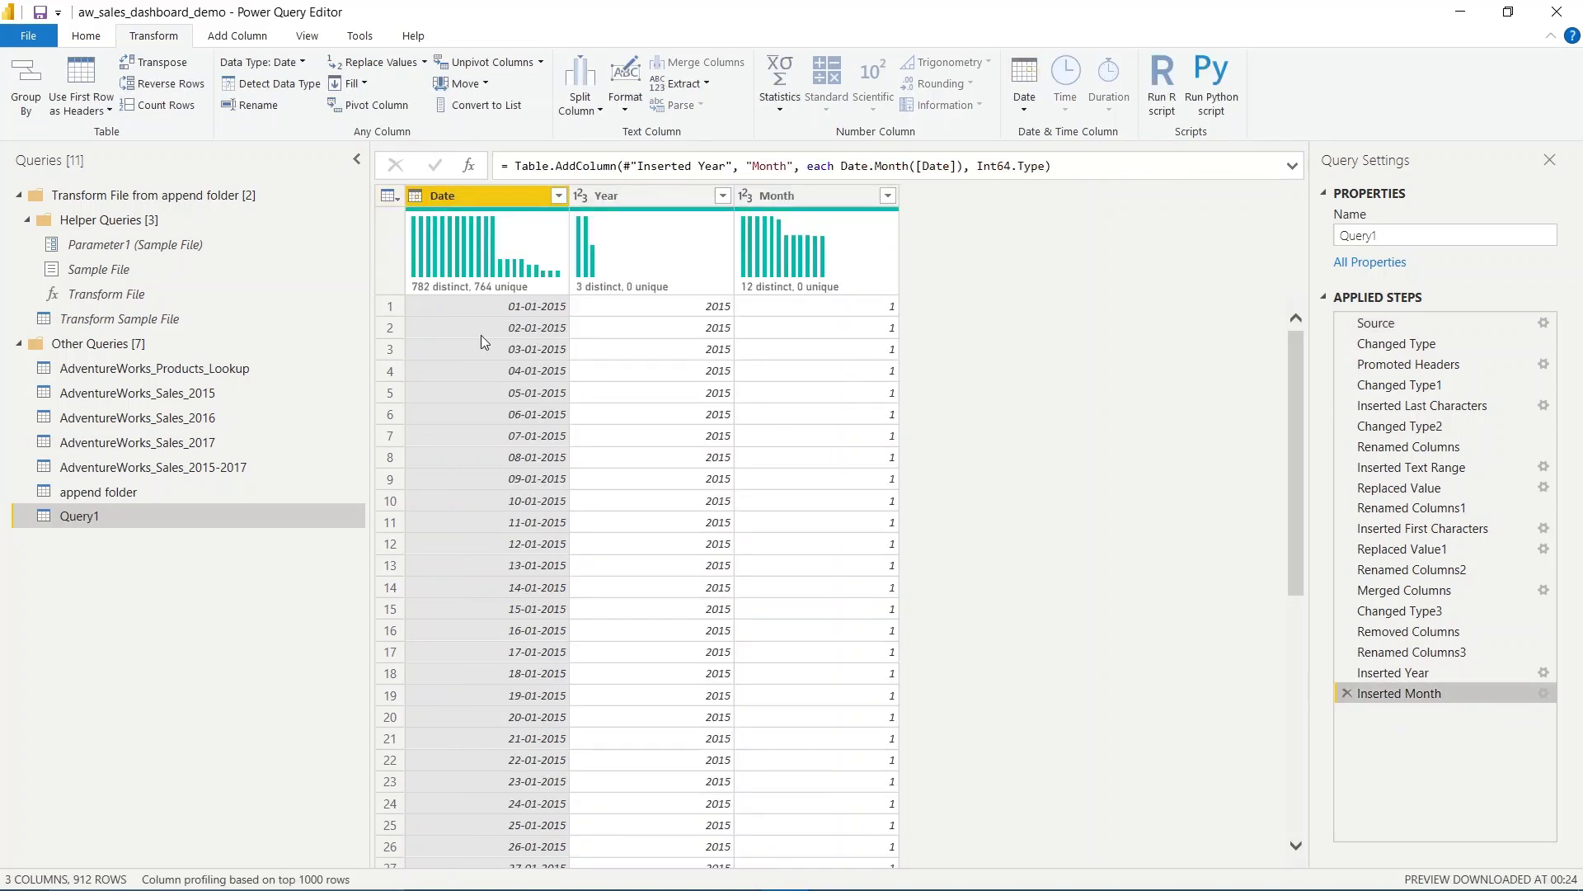
pyautogui.click(627, 192)
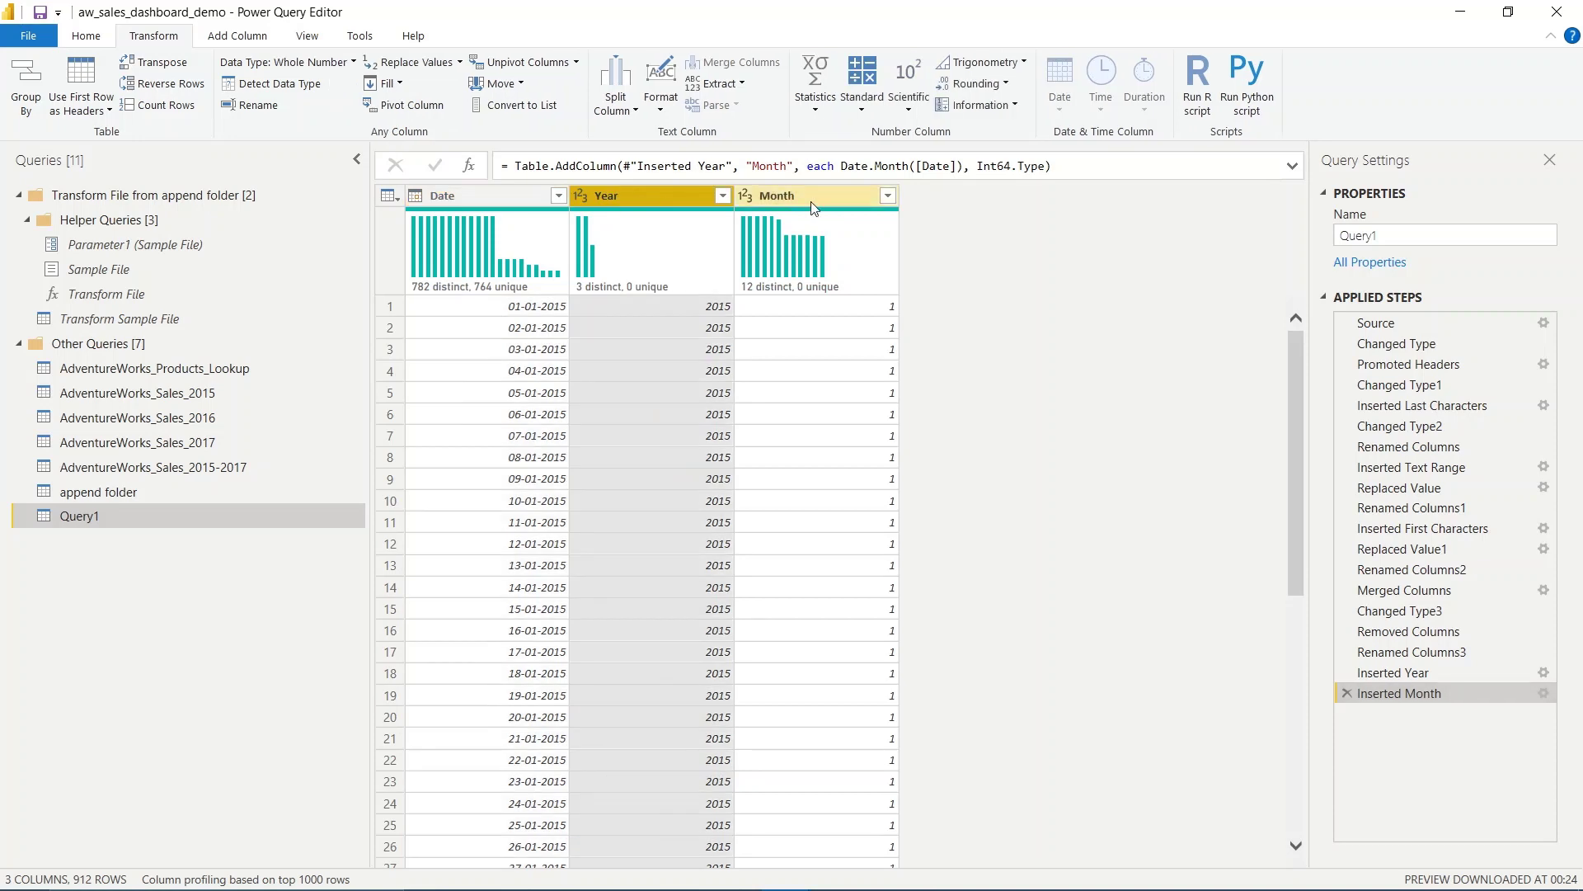
pyautogui.click(812, 206)
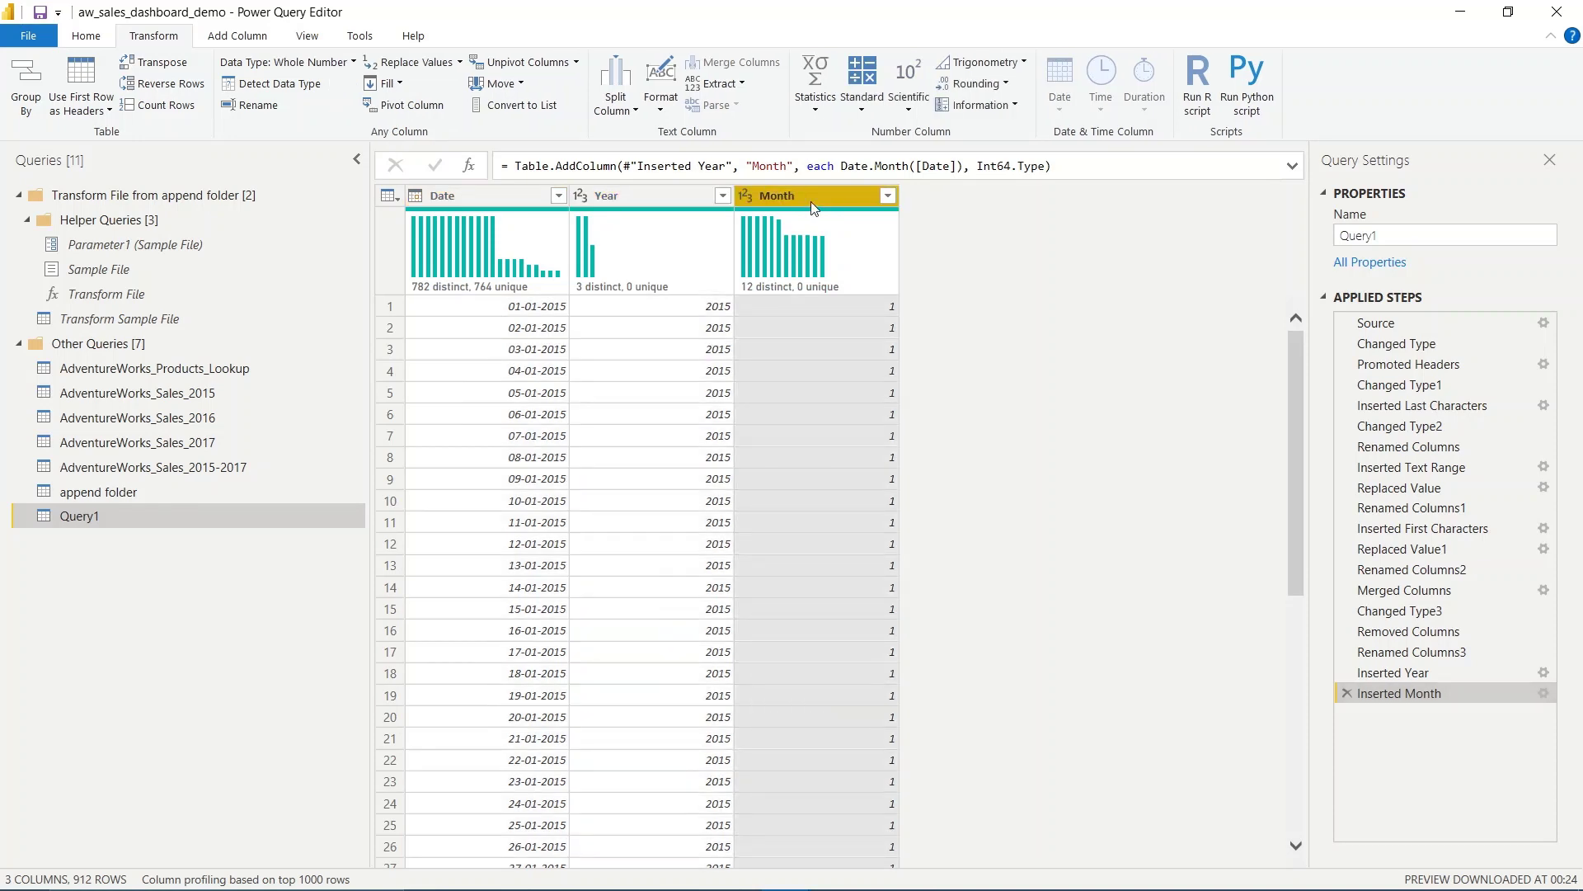
# Step: Add a new column to Query1 with the day of the month extracted from the Date column
pyautogui.click(491, 188)
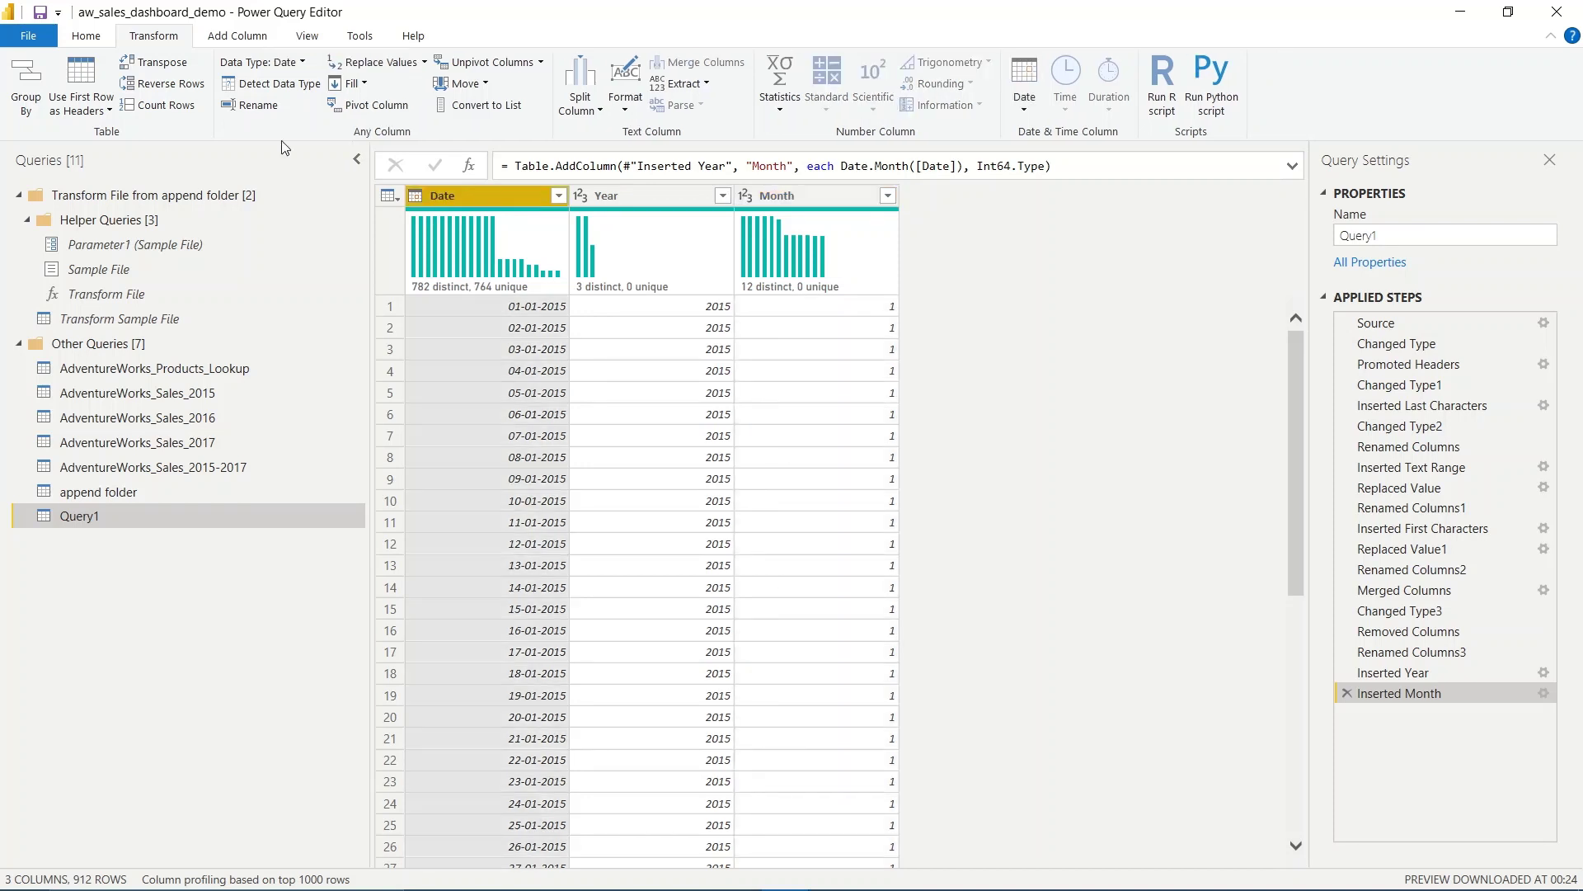
pyautogui.click(239, 38)
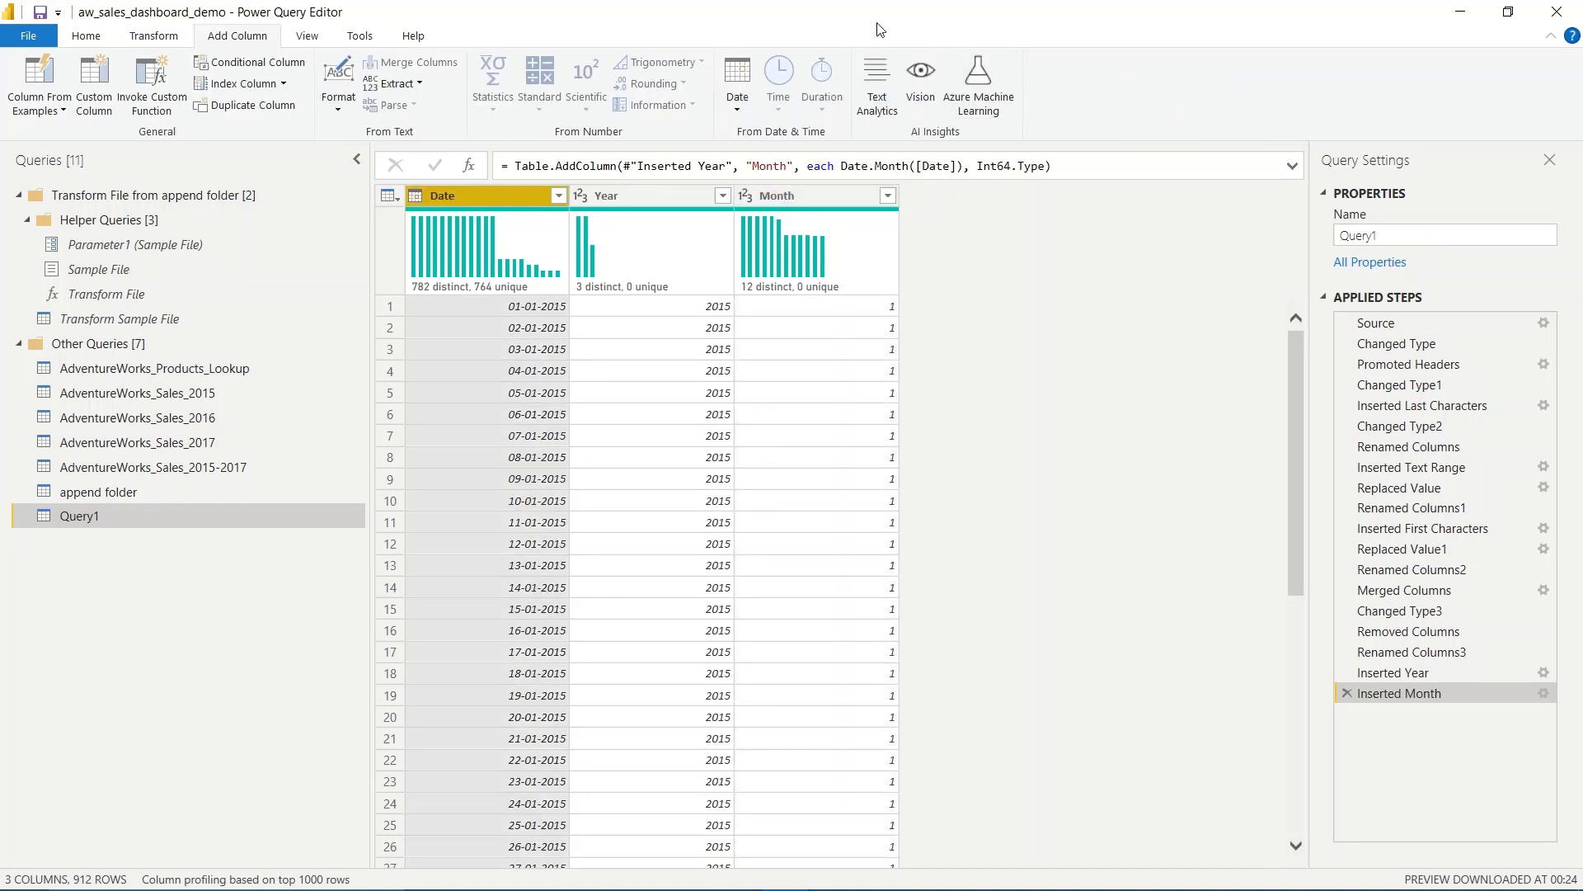
pyautogui.click(739, 91)
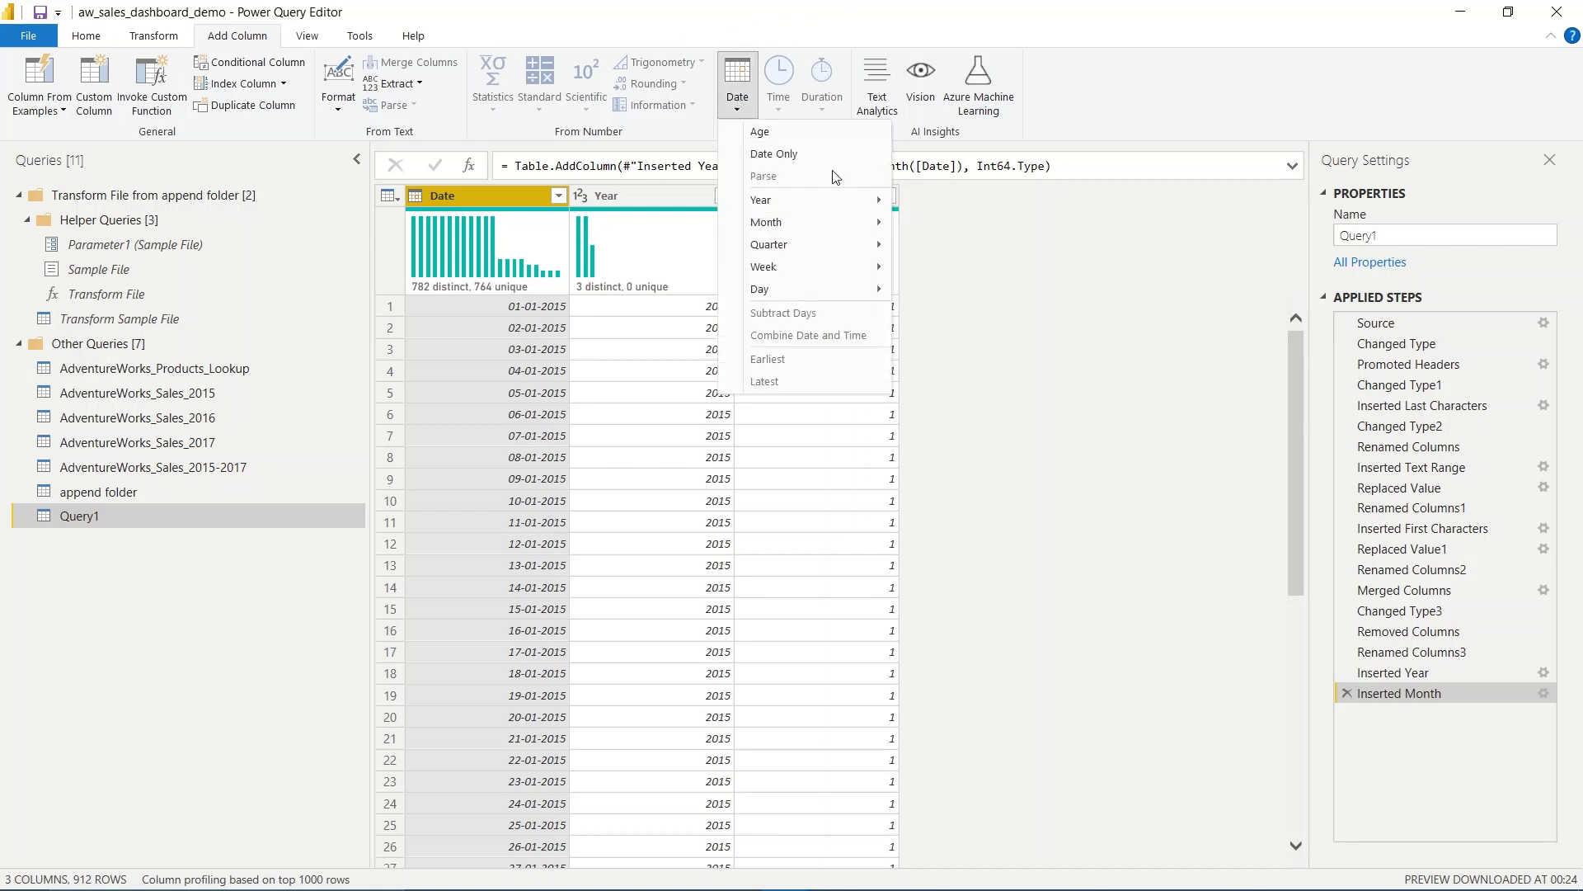
pyautogui.moveTo(780, 295)
pyautogui.click(932, 293)
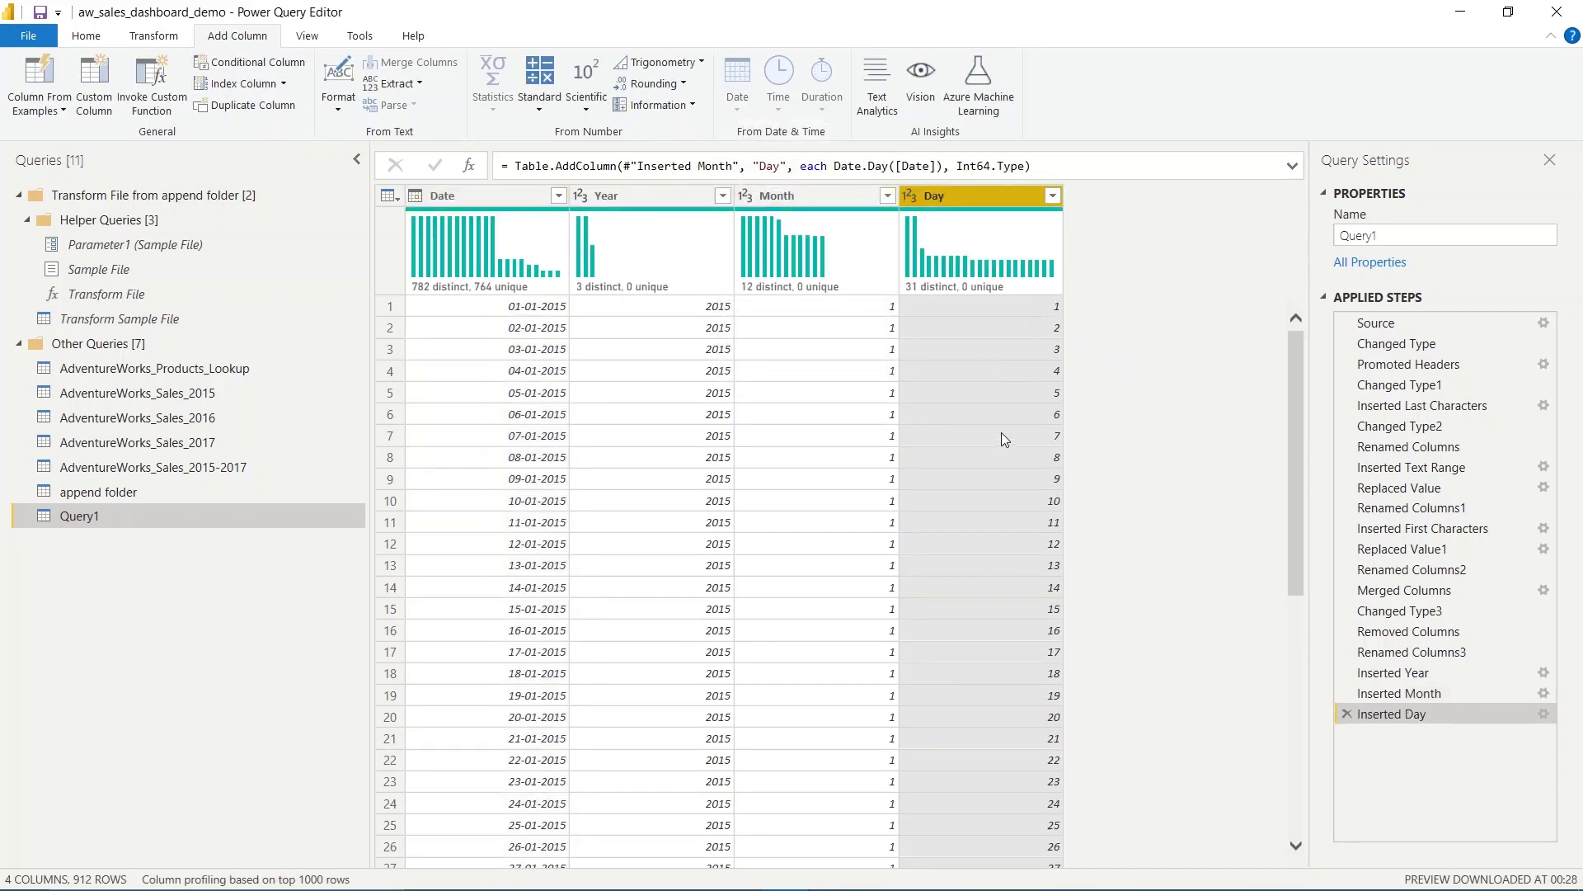
# Step: Add a Week of Year column to Query1 based on the Date column
pyautogui.click(467, 196)
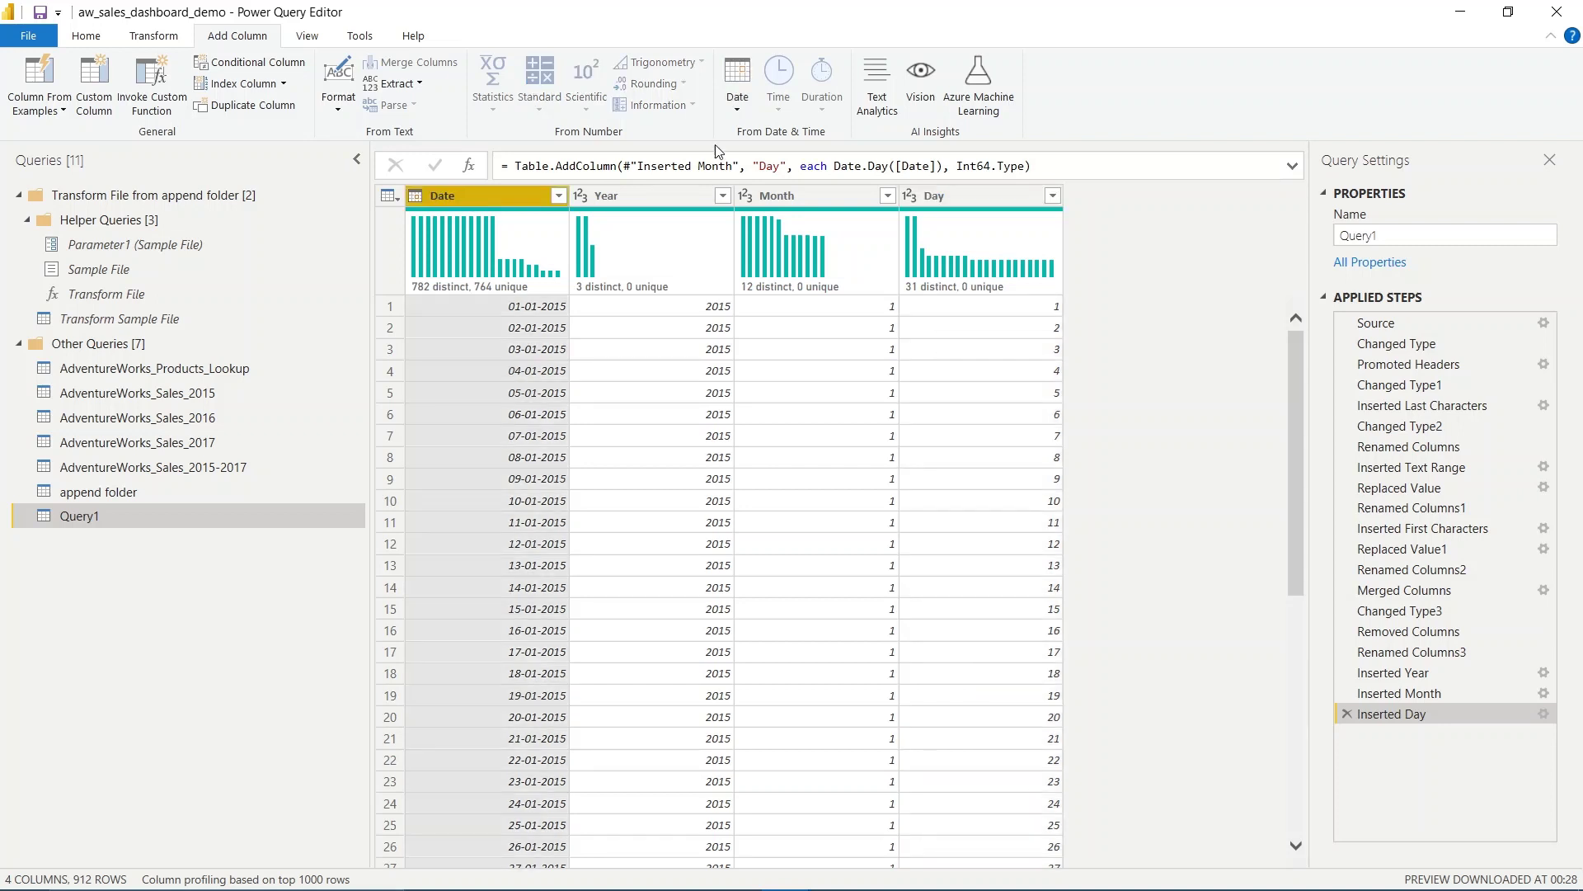
pyautogui.click(744, 93)
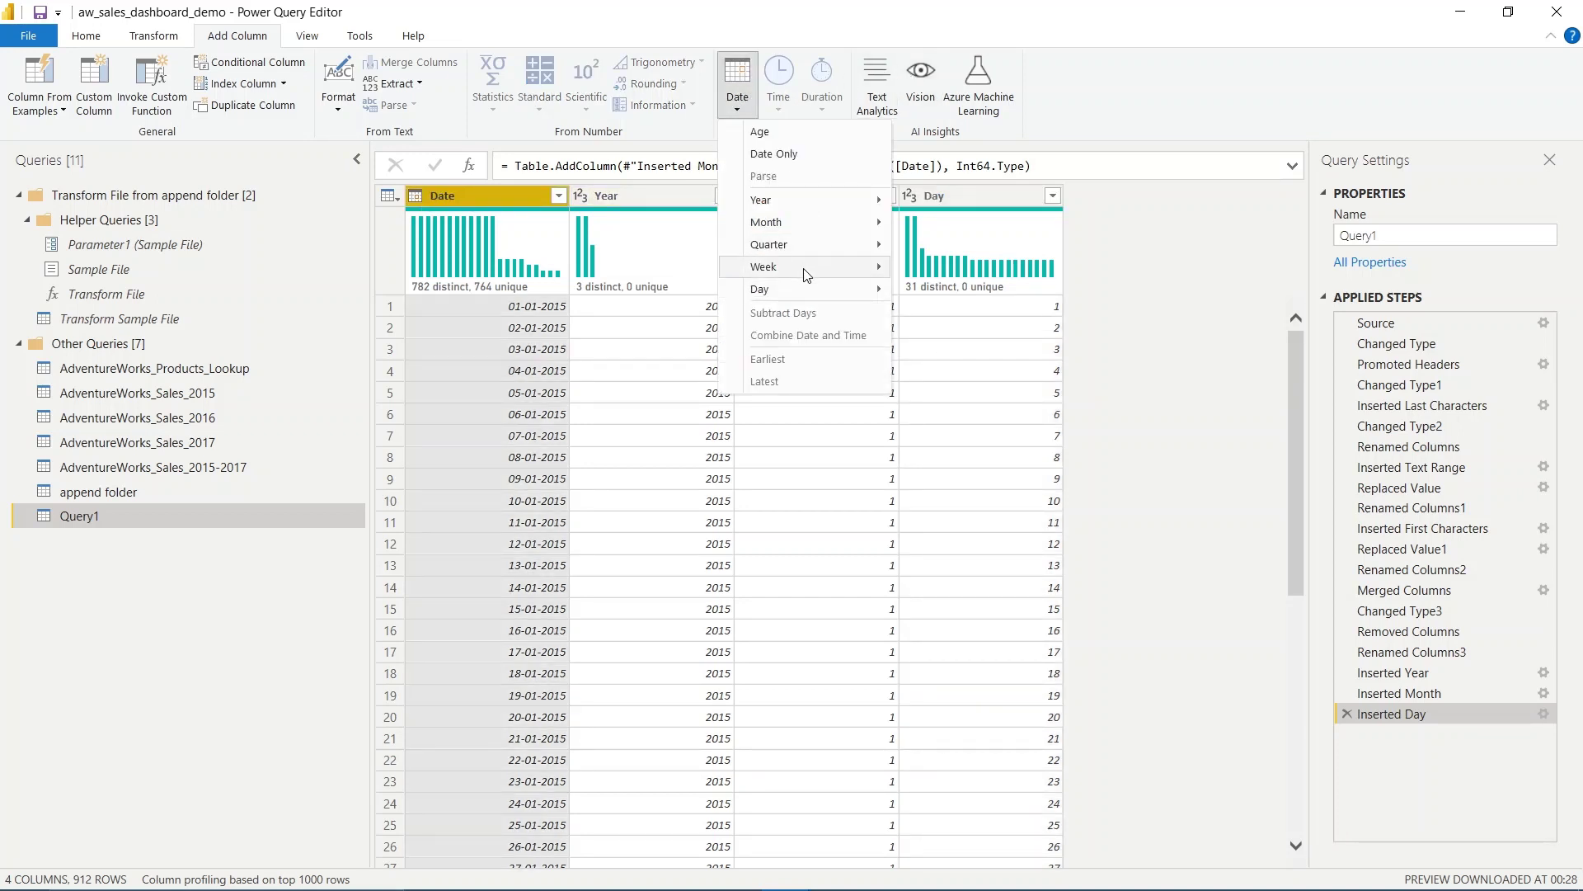
pyautogui.moveTo(804, 268)
pyautogui.click(974, 270)
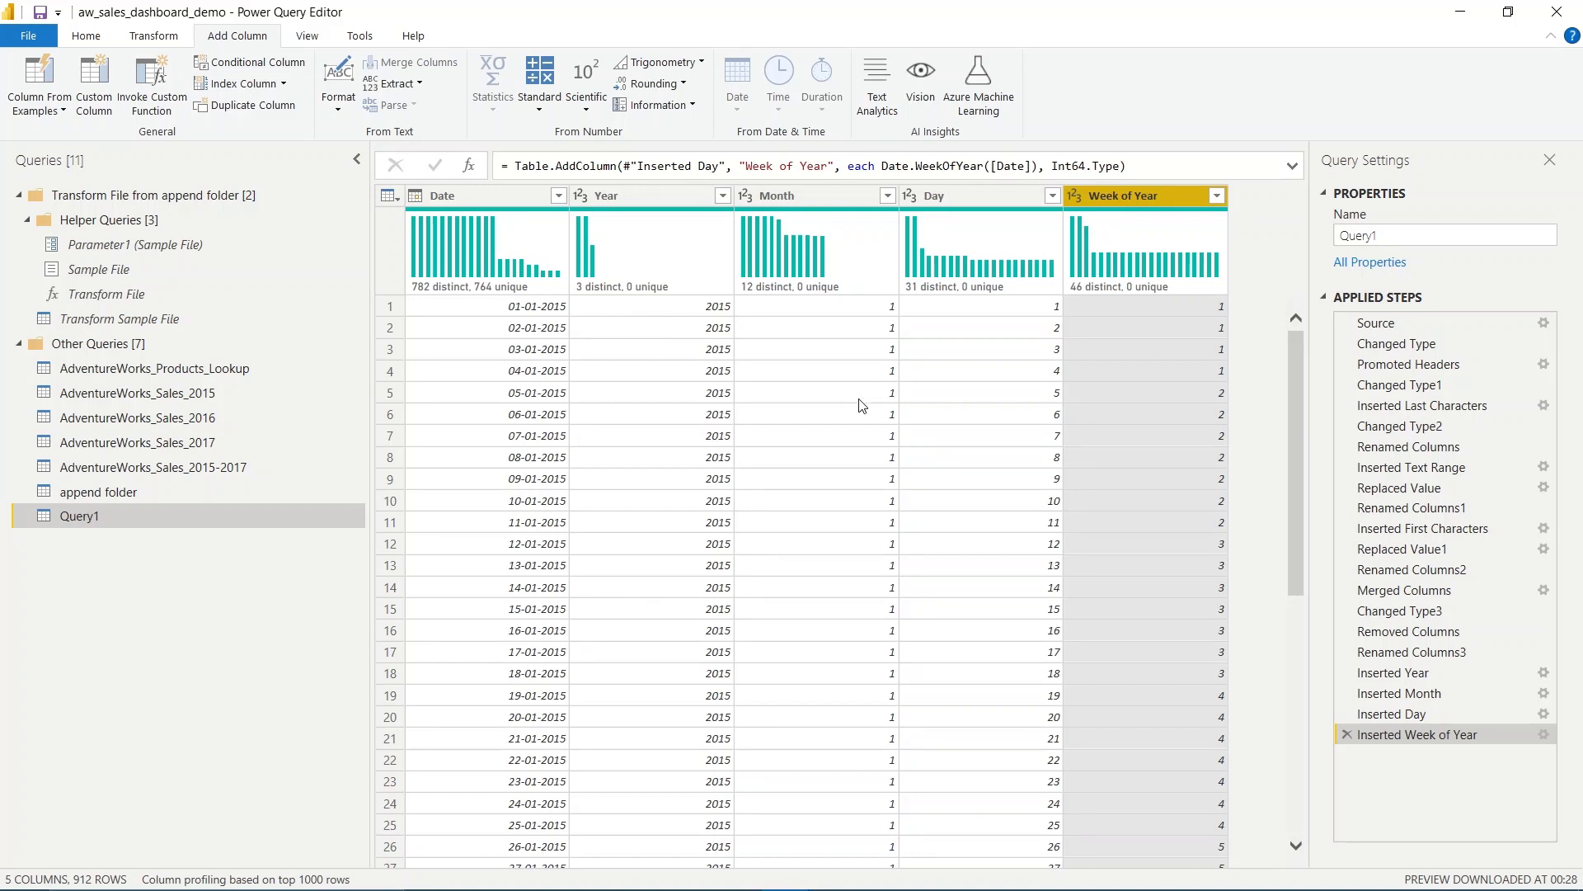
# Step: Move the Week of Year column so that it sits between the Month and Day columns
pyautogui.click(669, 205)
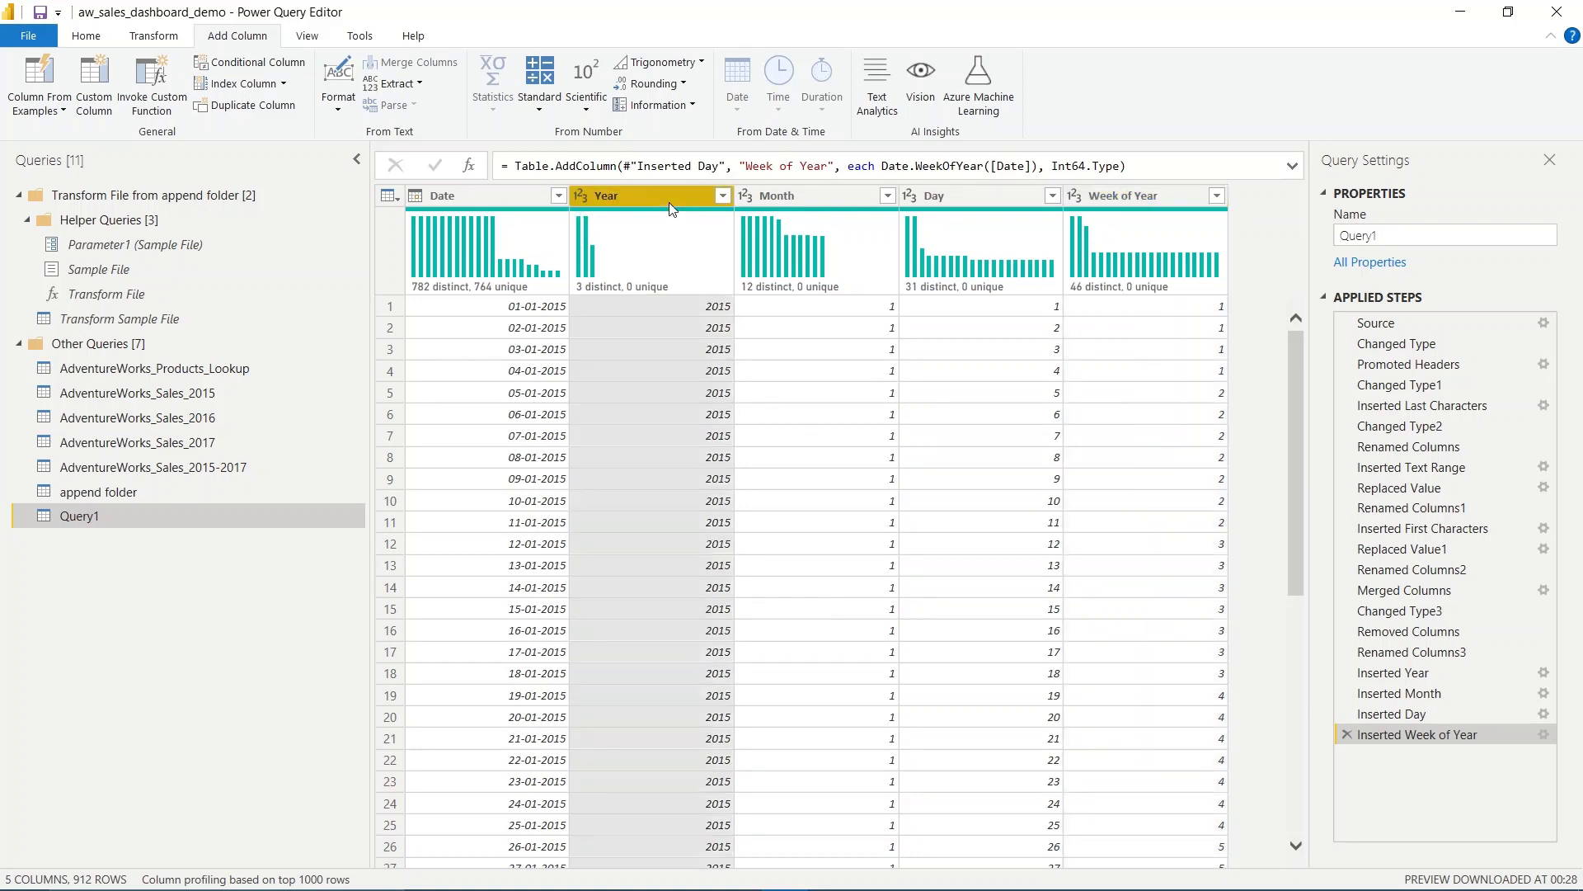
pyautogui.click(808, 198)
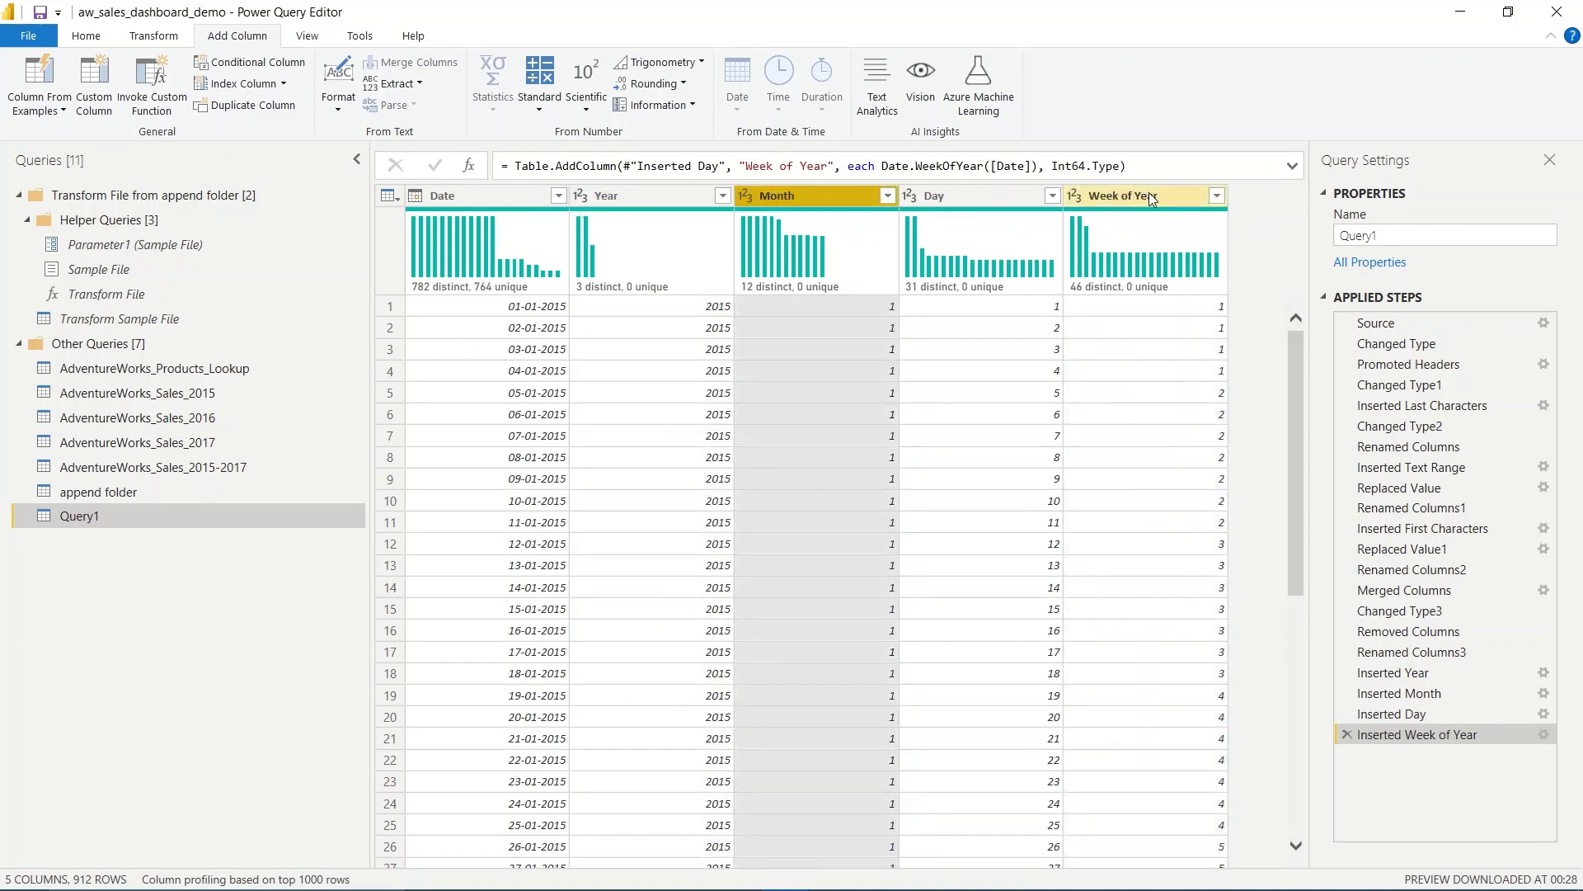
pyautogui.moveTo(1152, 198); pyautogui.dragTo(949, 195)
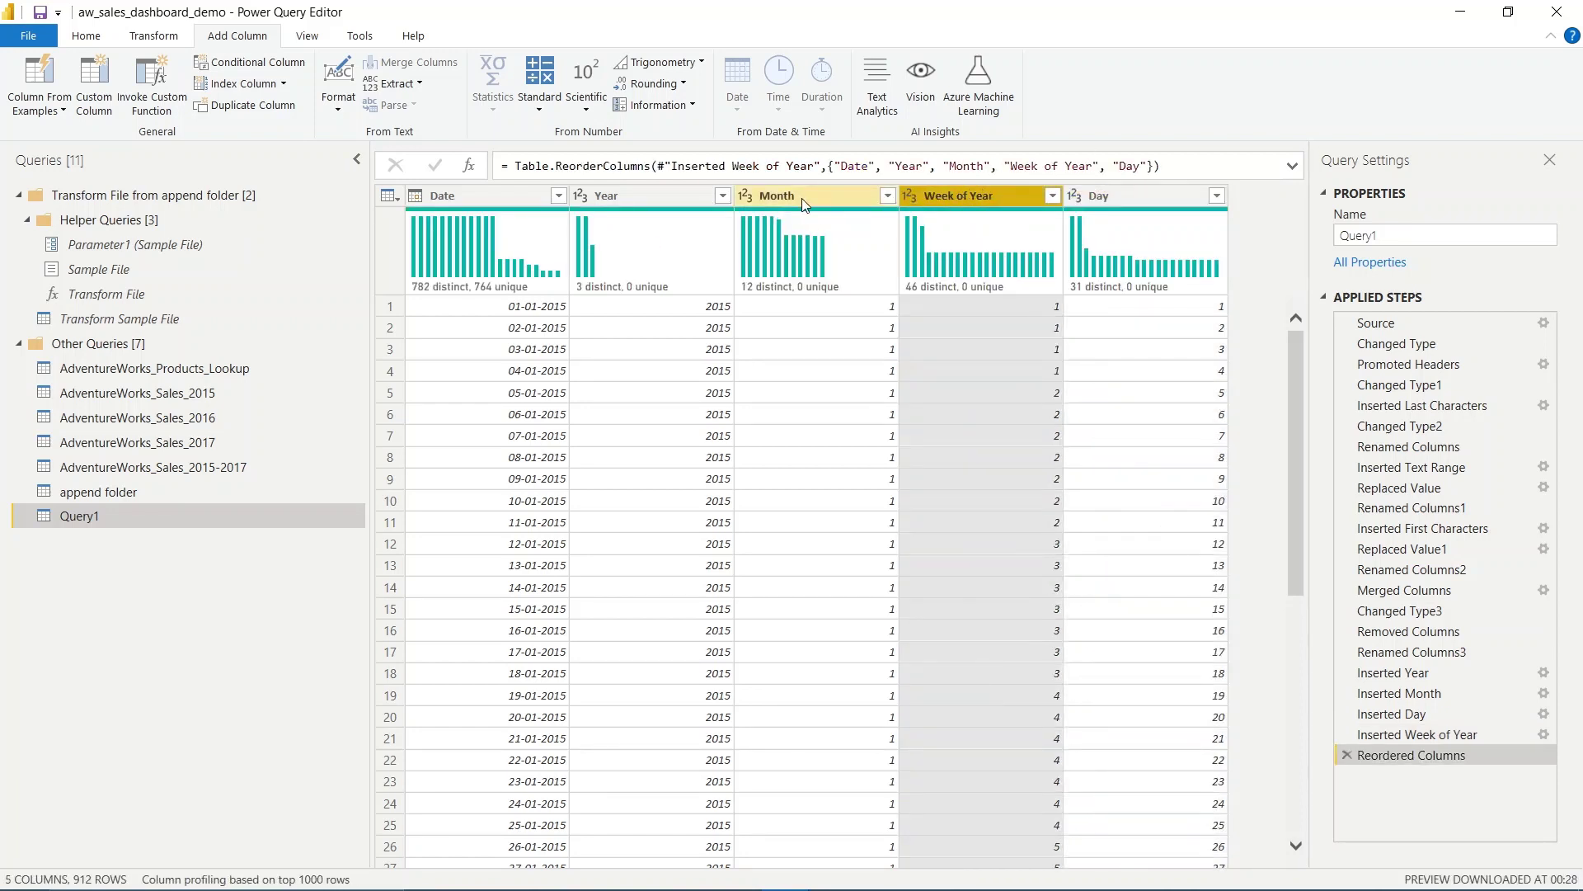
pyautogui.click(1113, 197)
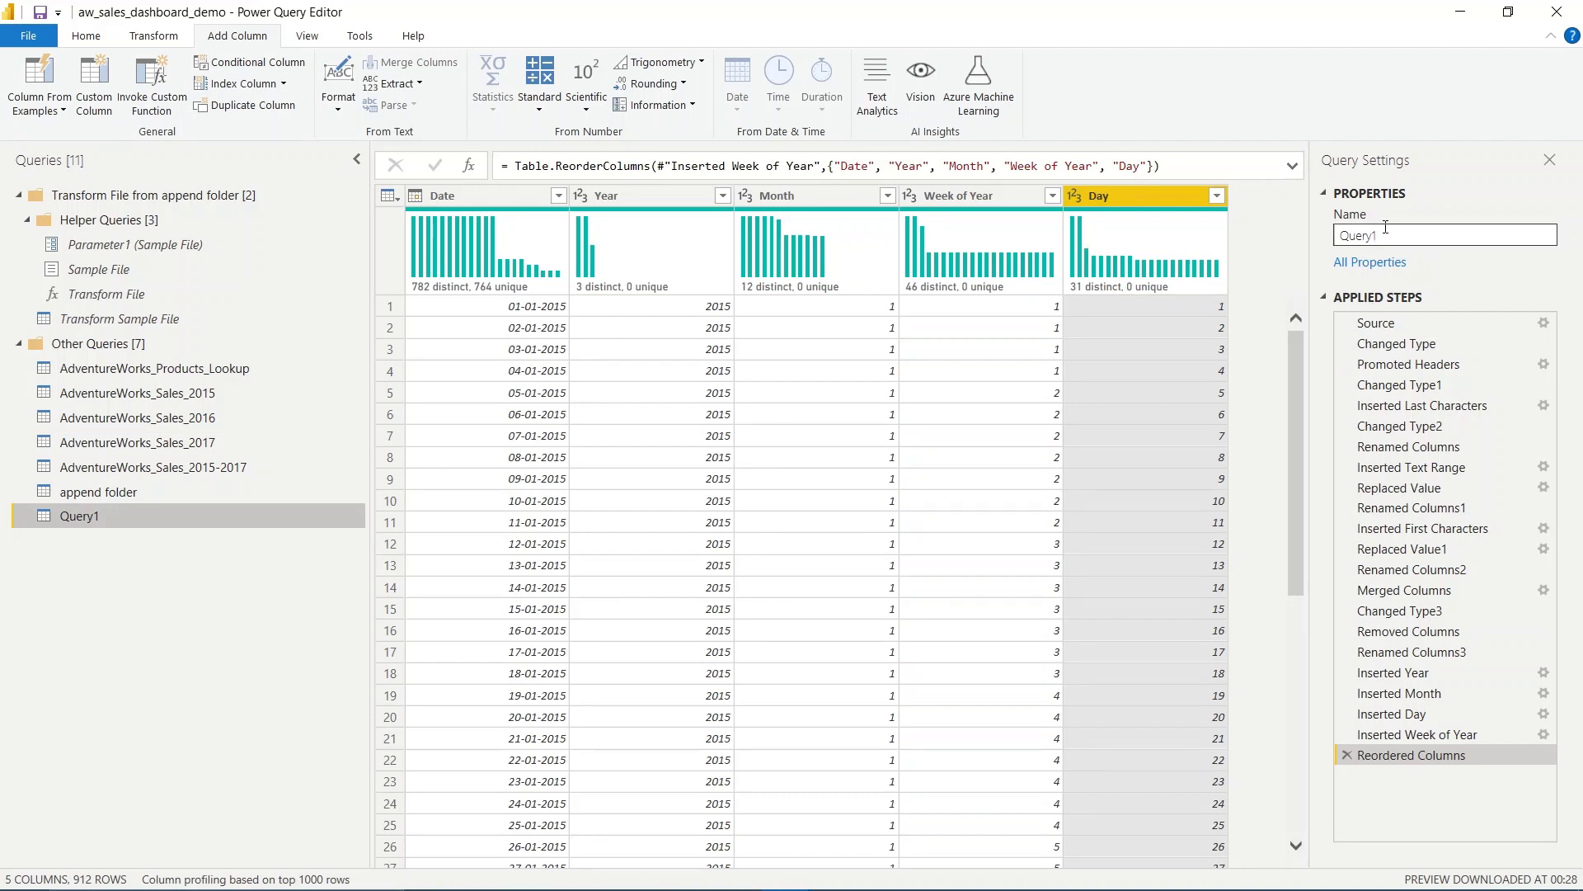
# Step: Rename Query1 as Calender_Table, and close the query editor with the changes applied, returning to Power BI Desktop
pyautogui.moveTo(1429, 236); pyautogui.dragTo(1276, 236)
pyautogui.write('Calender_Table')
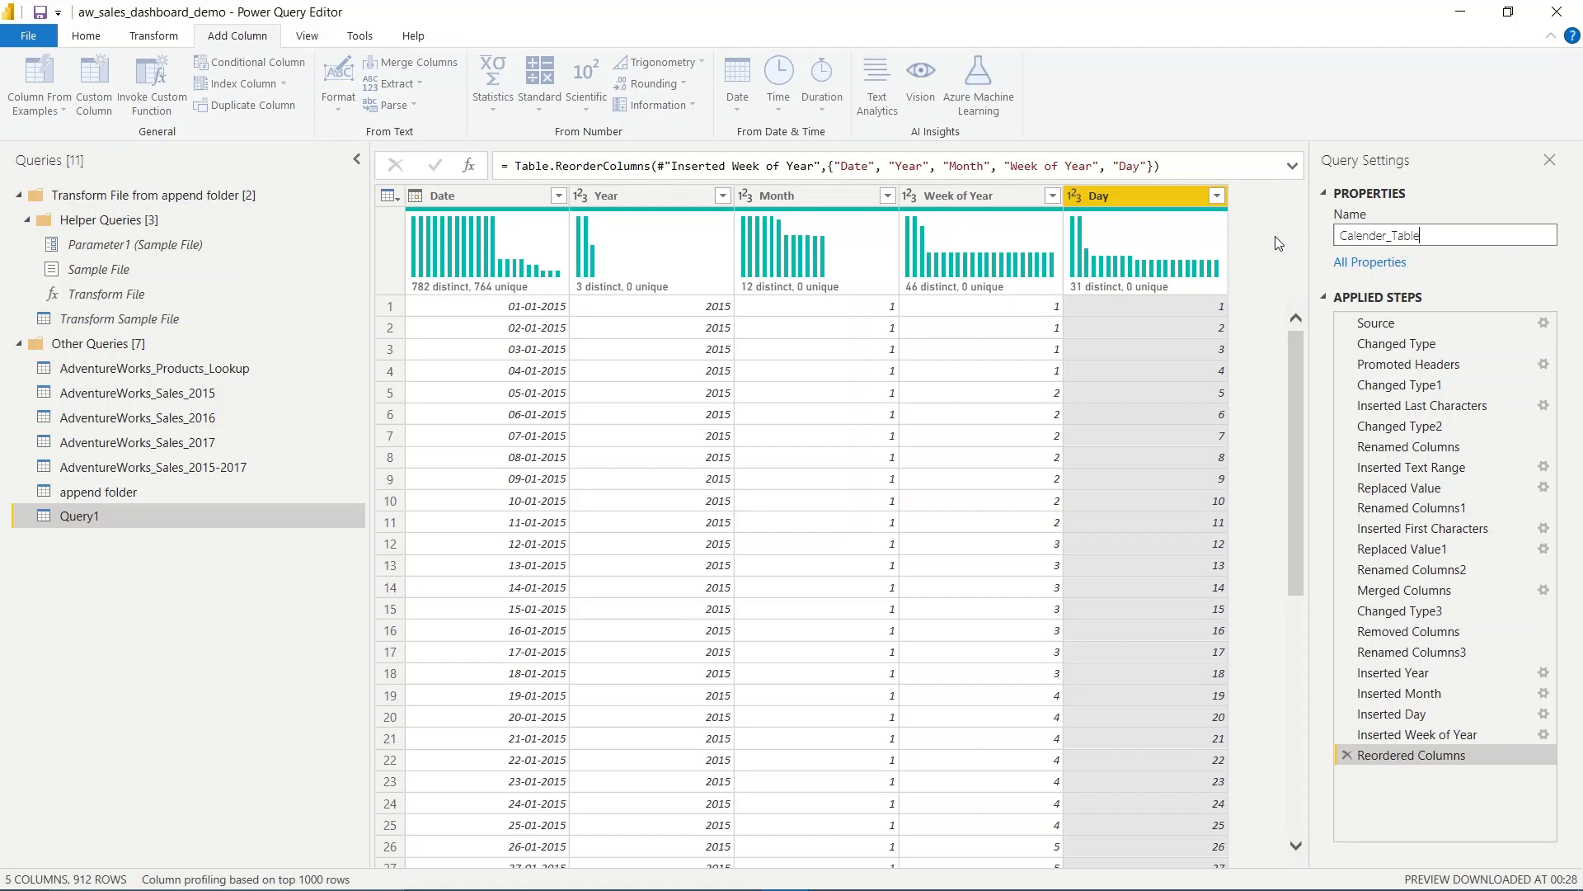
pyautogui.press('Return')
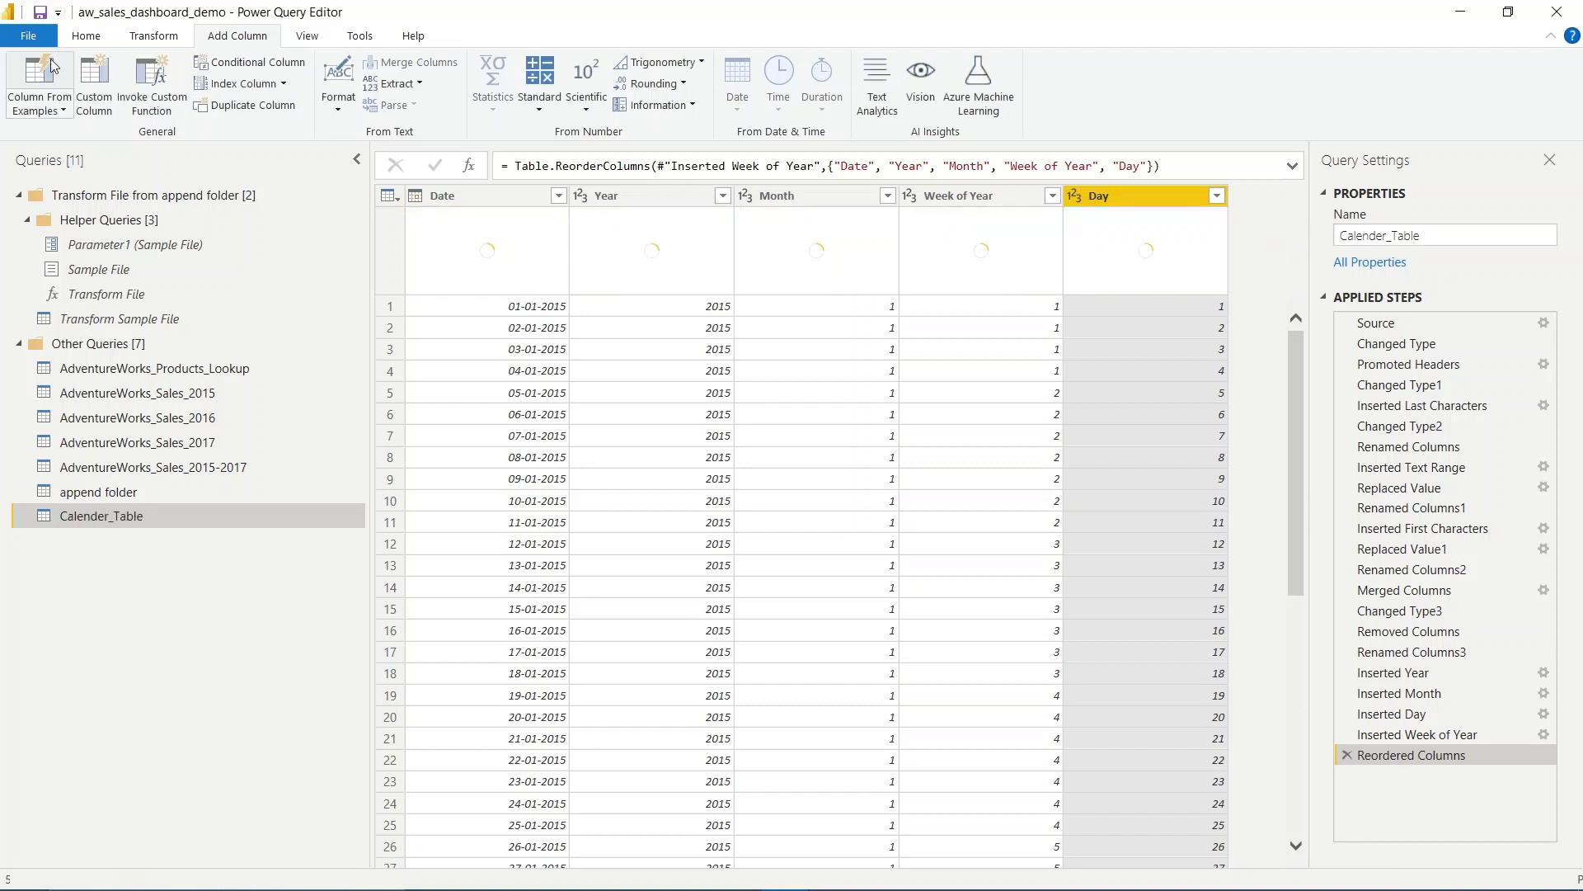
pyautogui.click(92, 36)
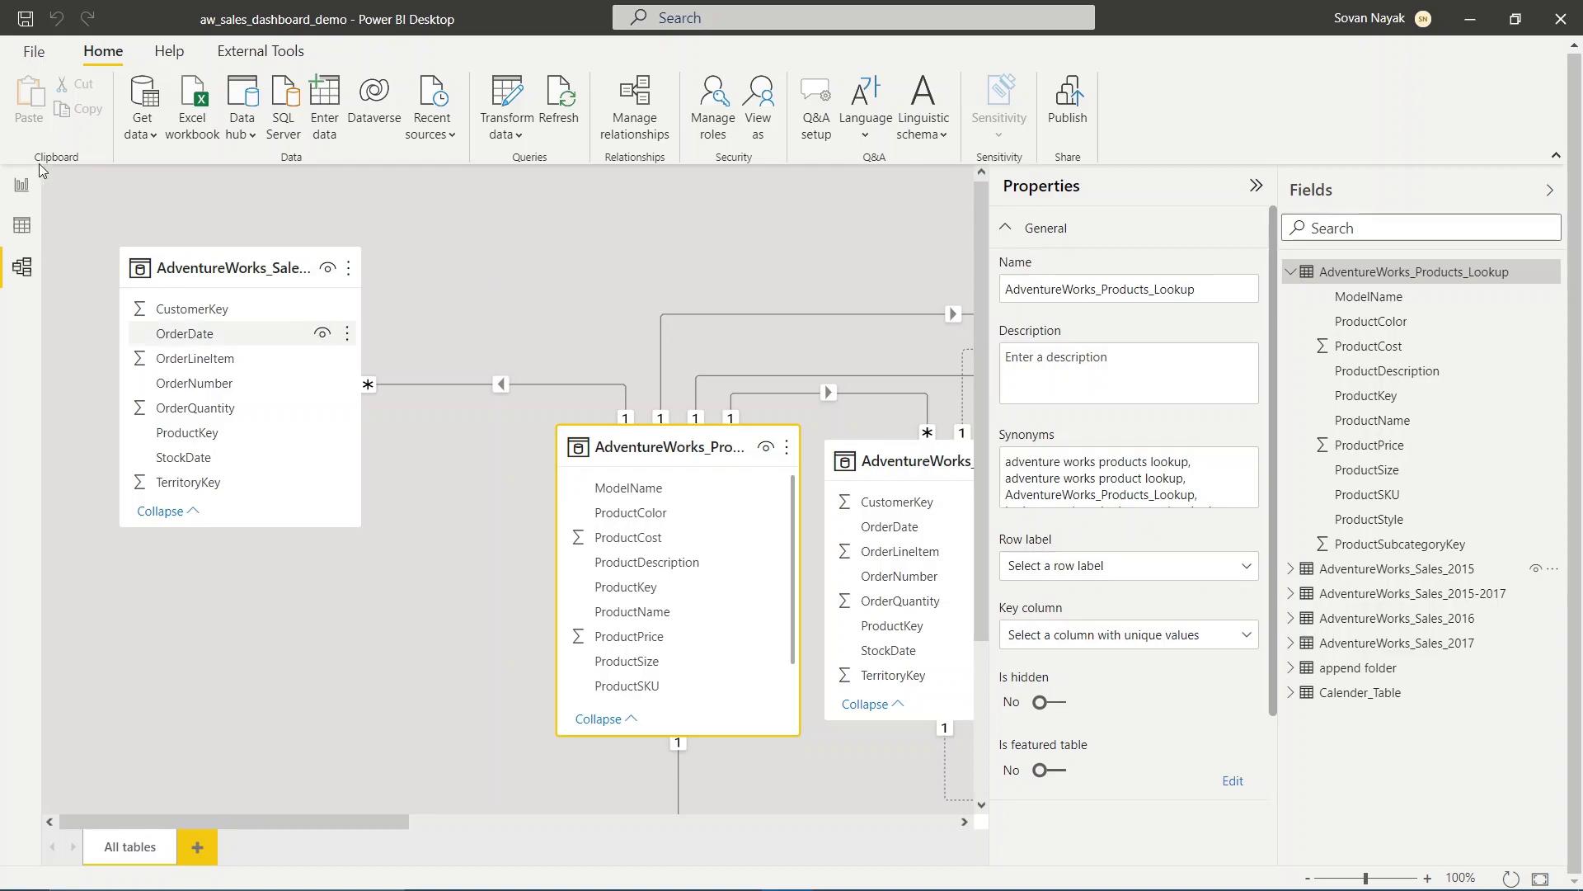
# Step: Look through the report view's table list, and list the columns of Calender_Table in the model view with the field list widened
pyautogui.click(23, 184)
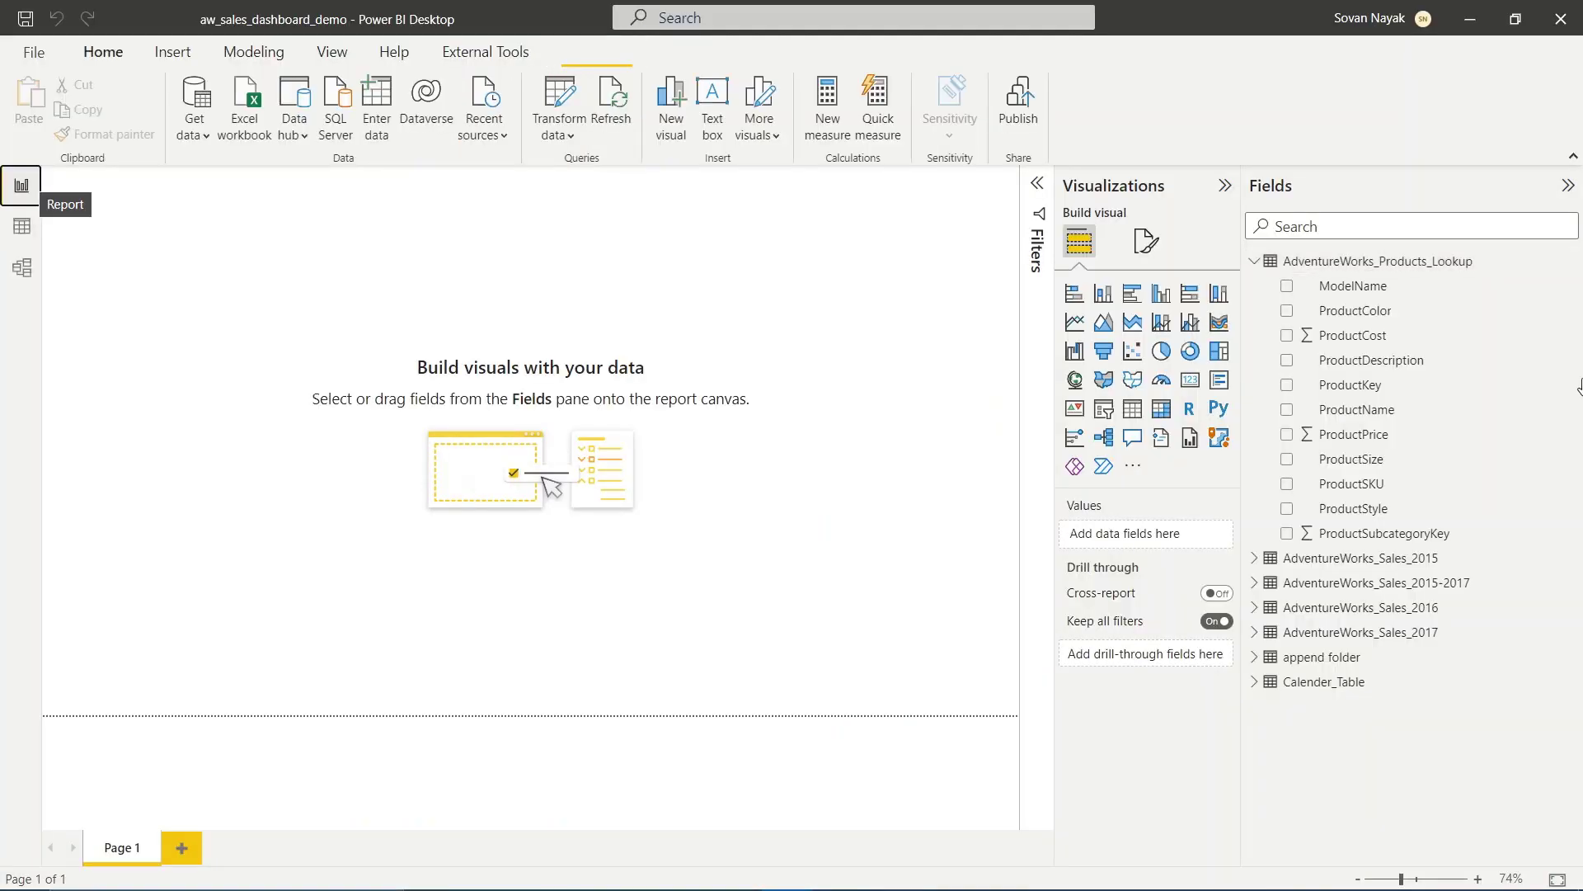
pyautogui.click(1254, 261)
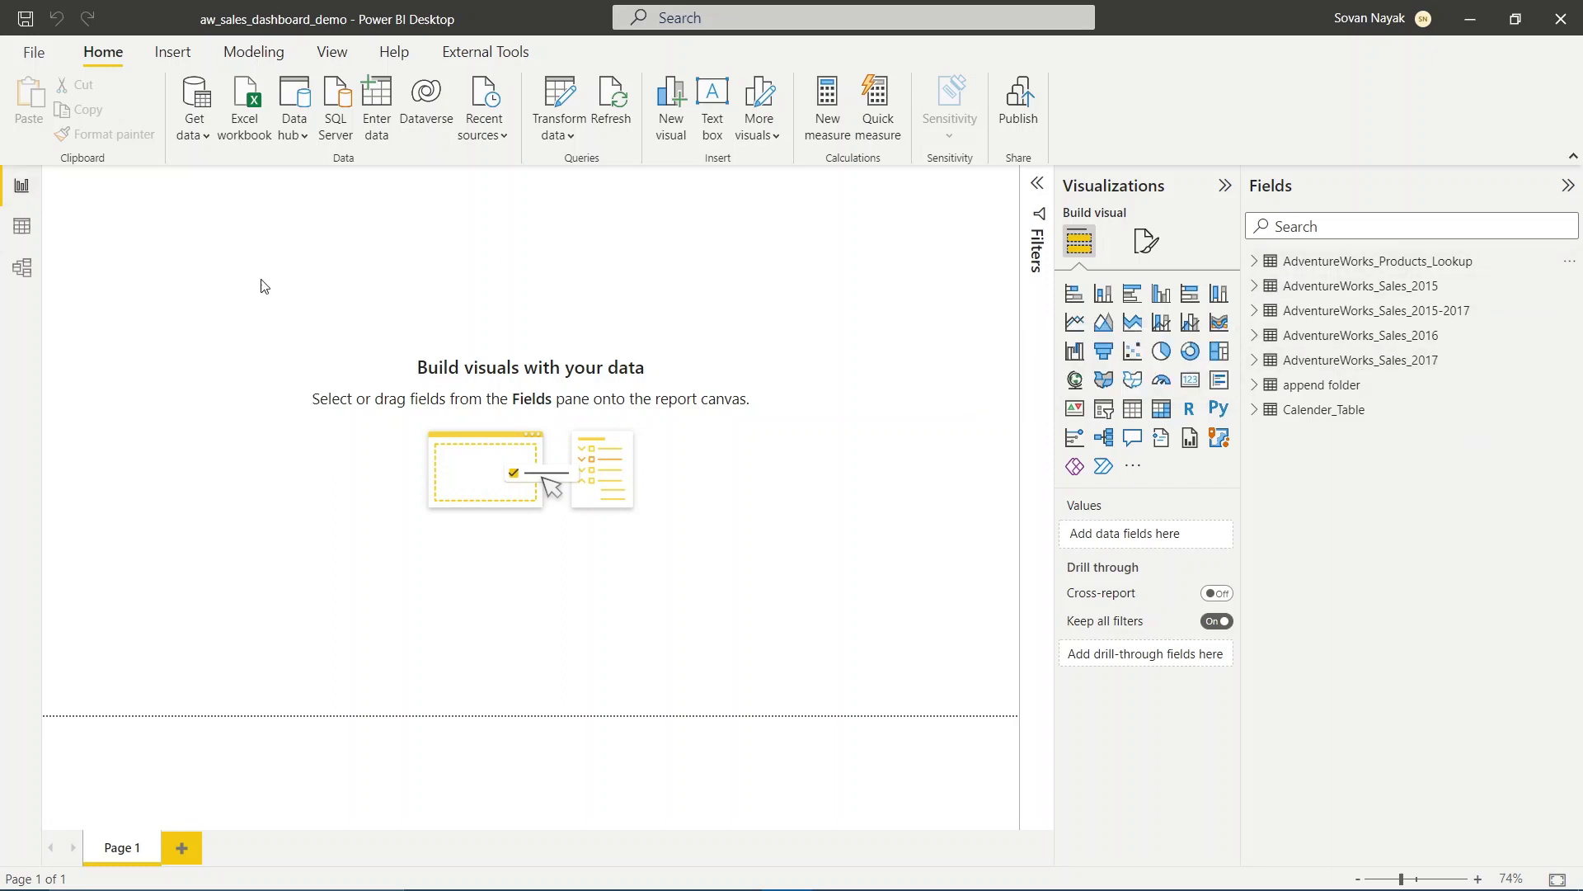
pyautogui.click(21, 267)
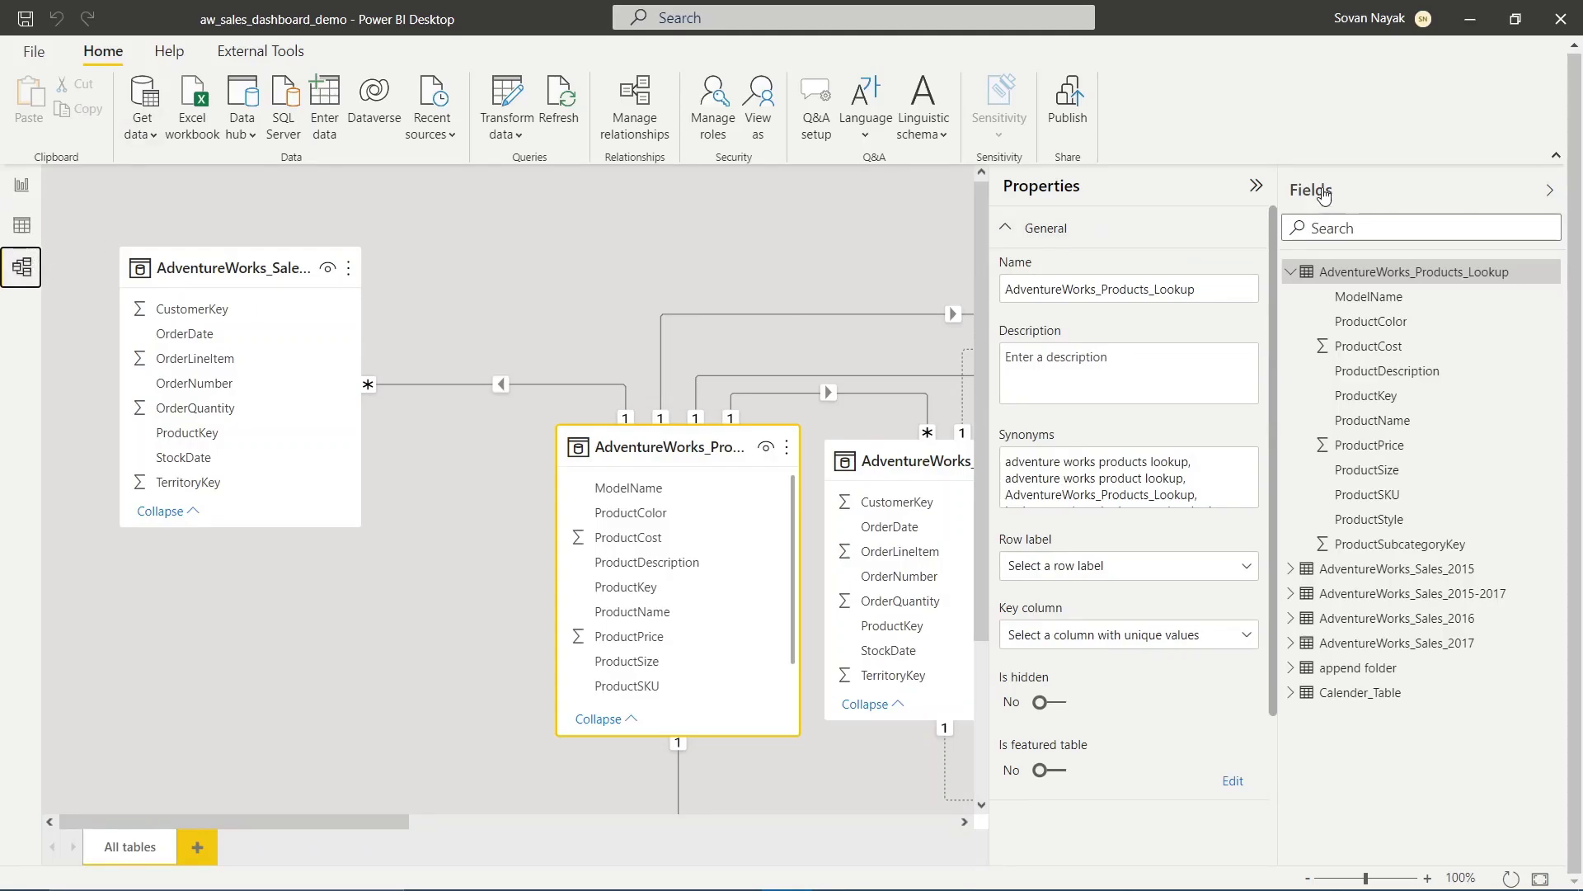
pyautogui.click(1257, 187)
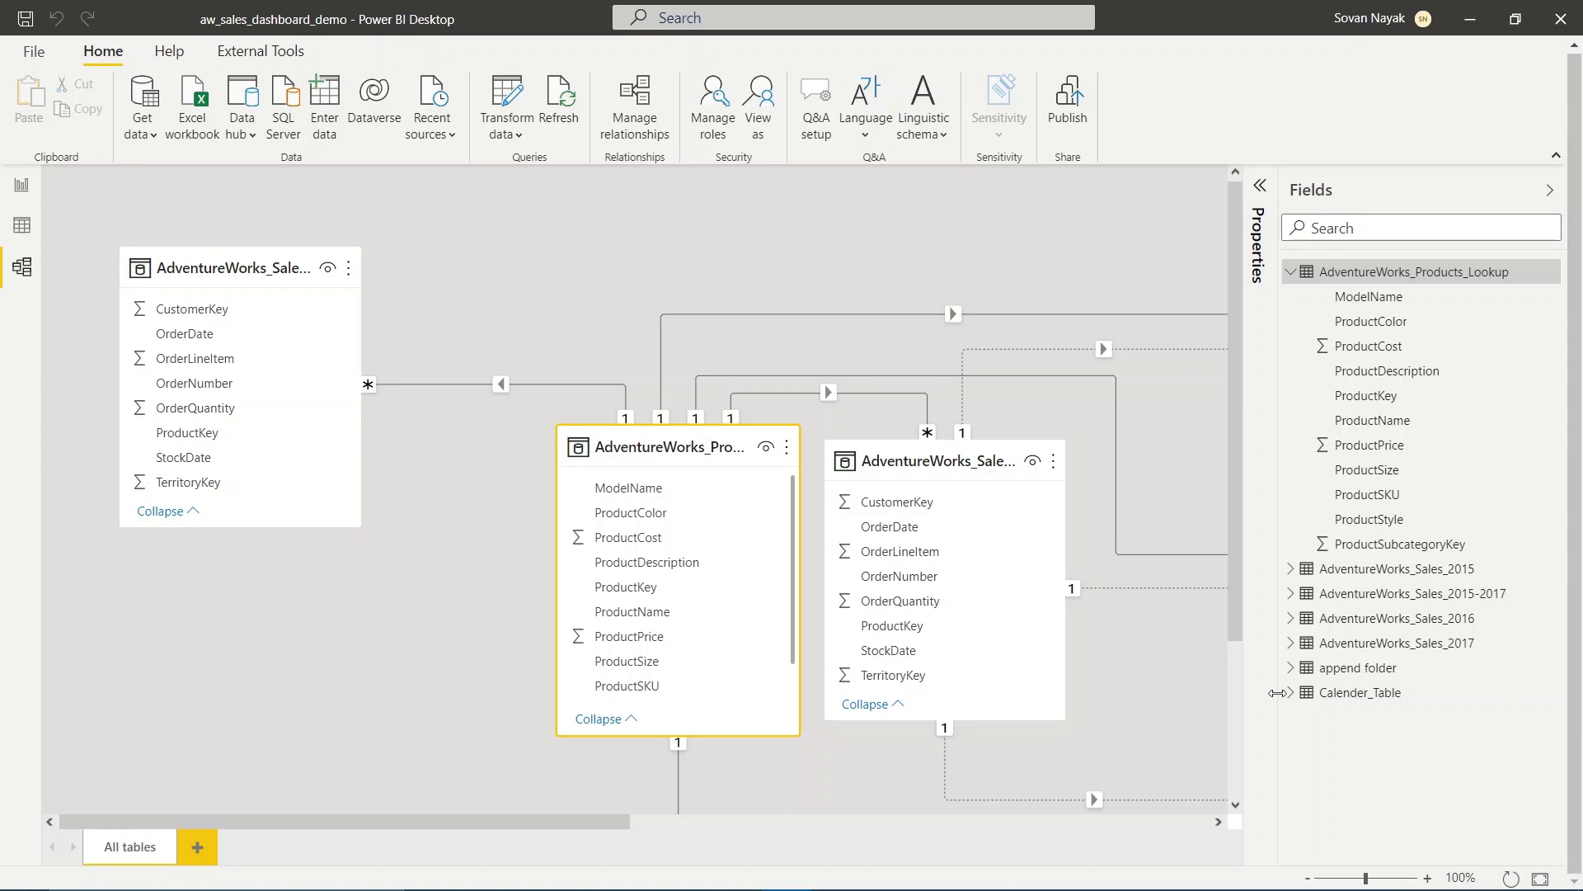
pyautogui.moveTo(1270, 700); pyautogui.dragTo(1113, 711)
pyautogui.click(1116, 693)
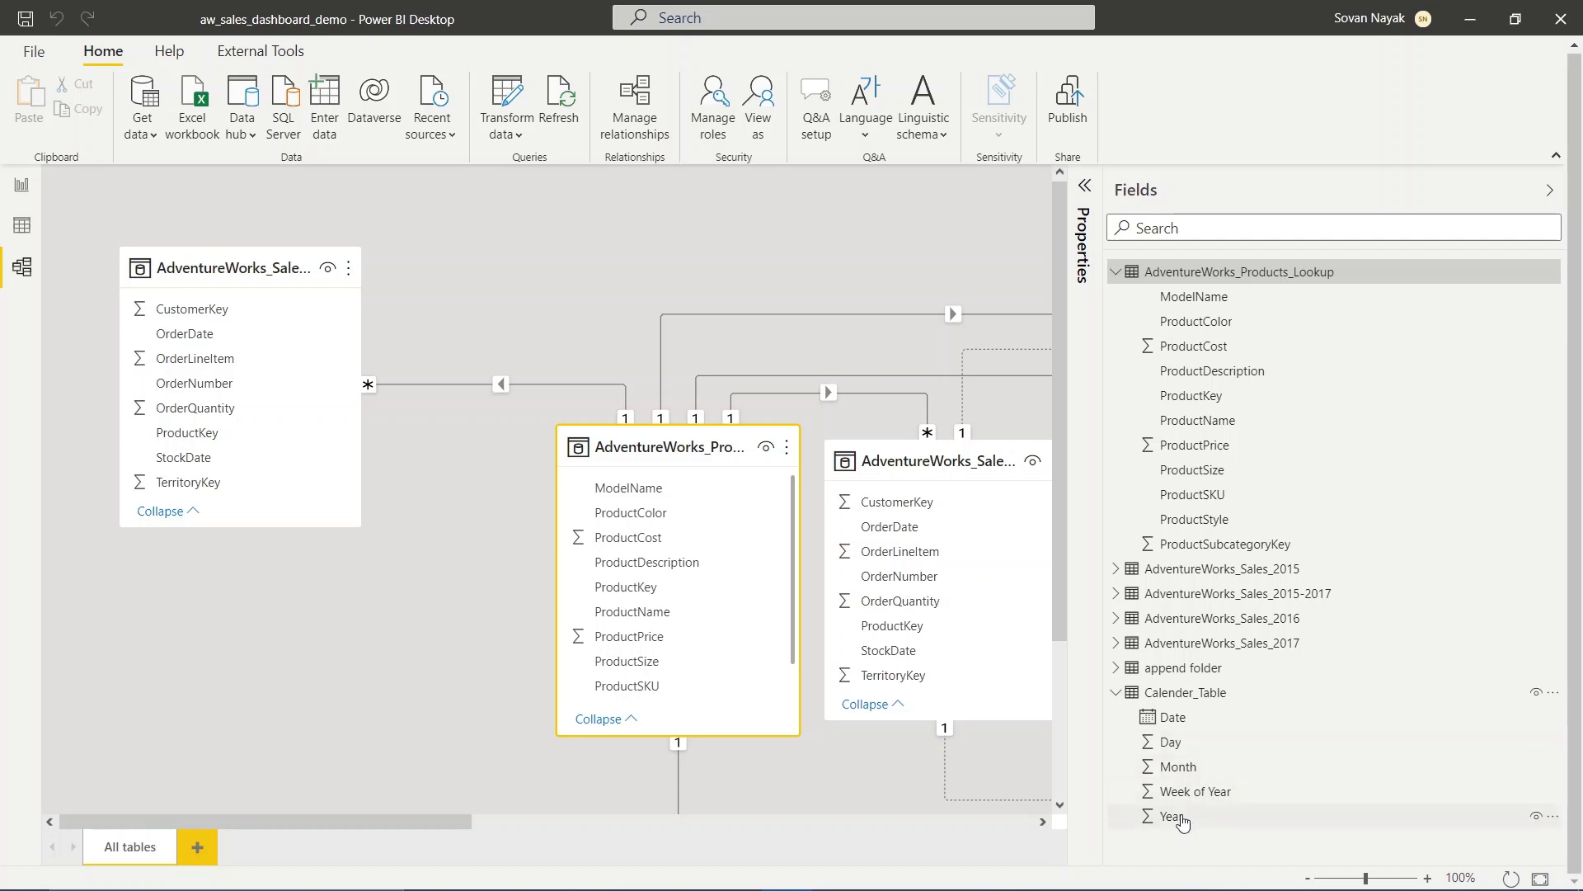
# Step: Create a hierarchy from the Year column of Calender_Table and show its properties
pyautogui.click(1181, 819)
pyautogui.rightClick(1181, 819)
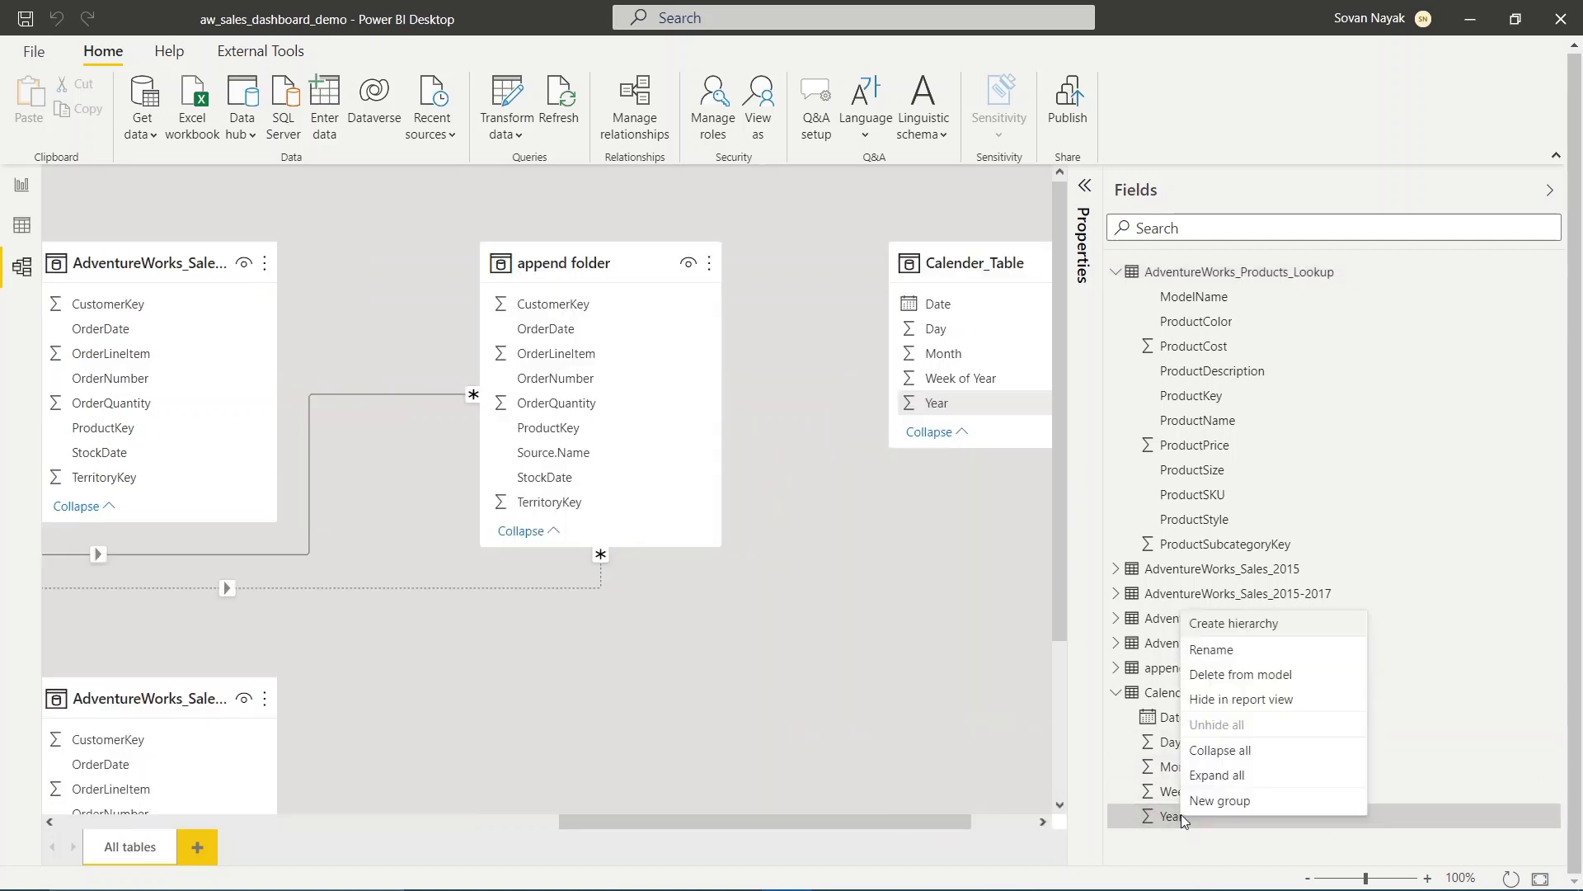
pyautogui.click(1237, 625)
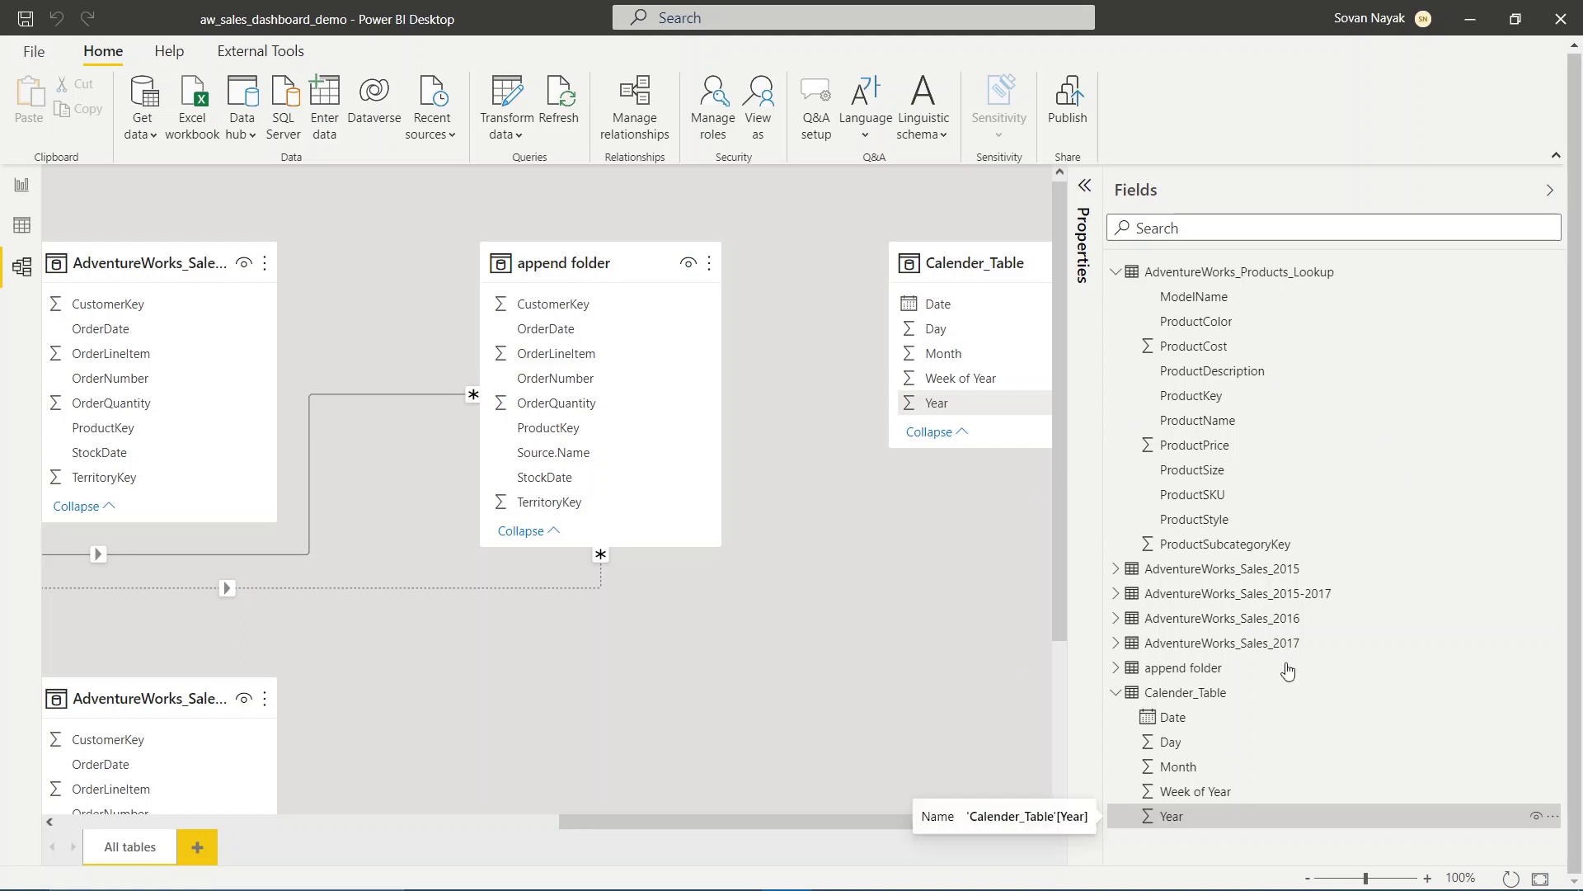
pyautogui.click(1086, 187)
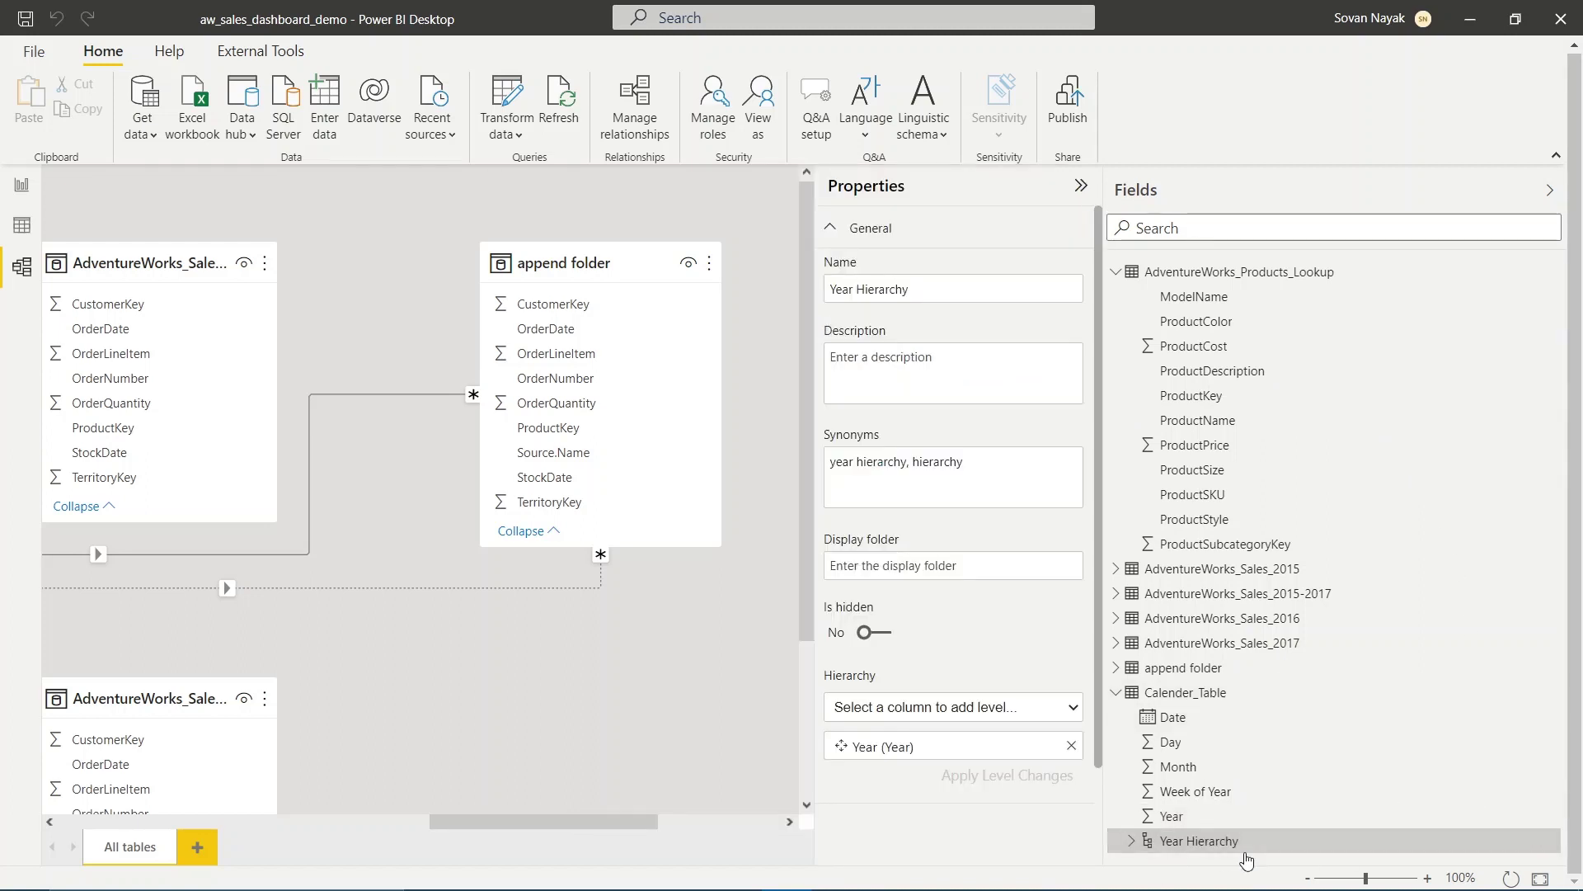
pyautogui.scroll(-1, 991, 621)
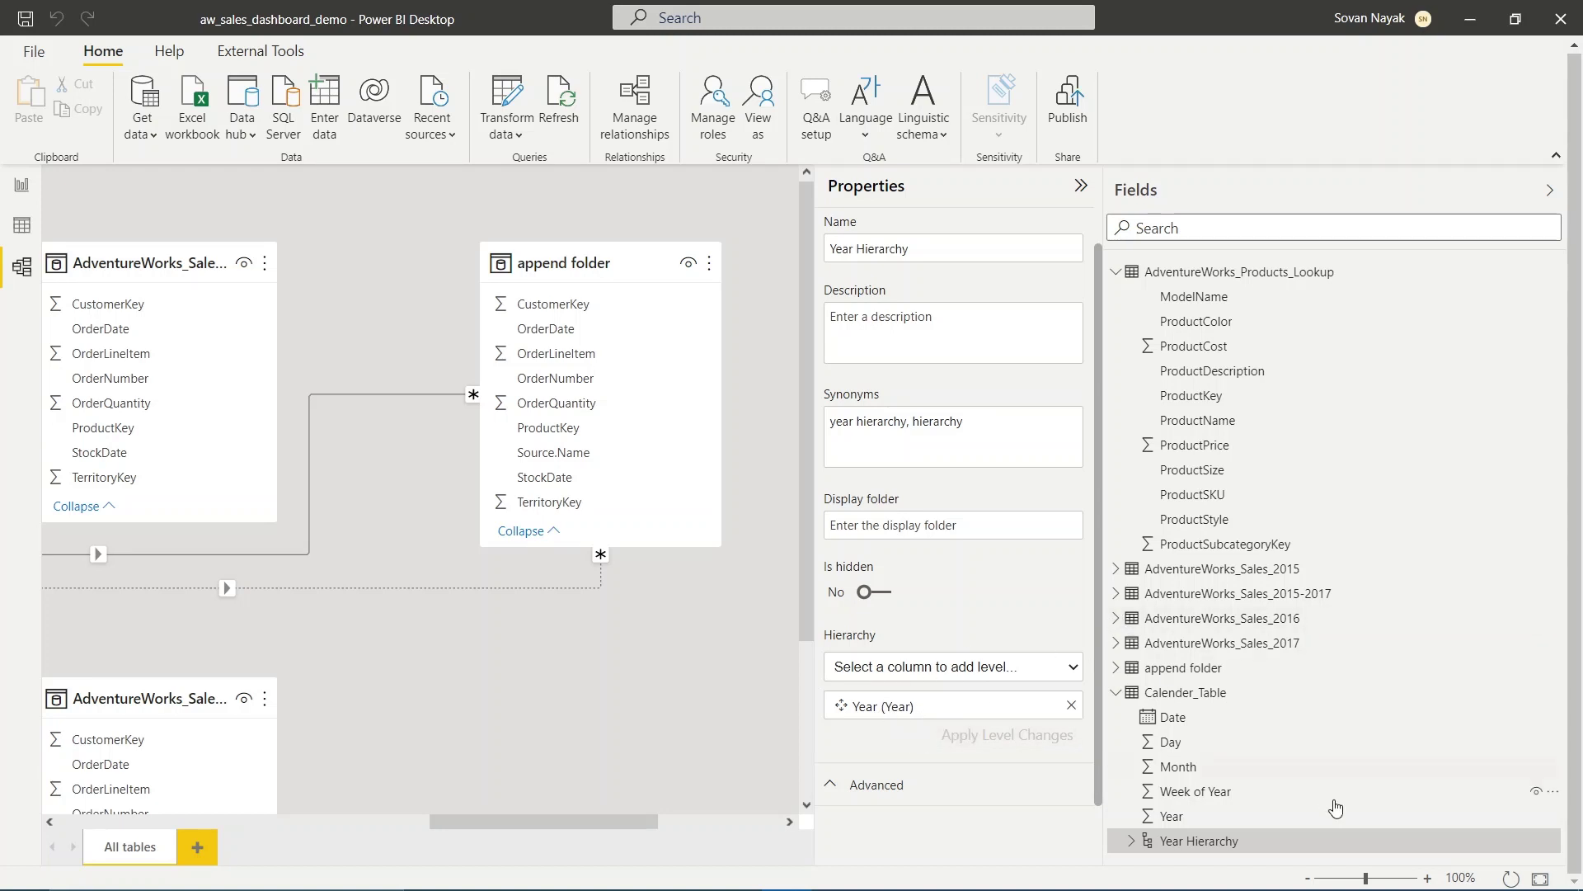
# Step: Add the Month column of Calender_Table to the Year Hierarchy and expand the hierarchy to show its levels
pyautogui.moveTo(1214, 767)
pyautogui.mouseDown()
pyautogui.moveTo(957, 753)
pyautogui.moveTo(940, 735)
pyautogui.moveTo(933, 809)
pyautogui.moveTo(1188, 767)
pyautogui.mouseUp()
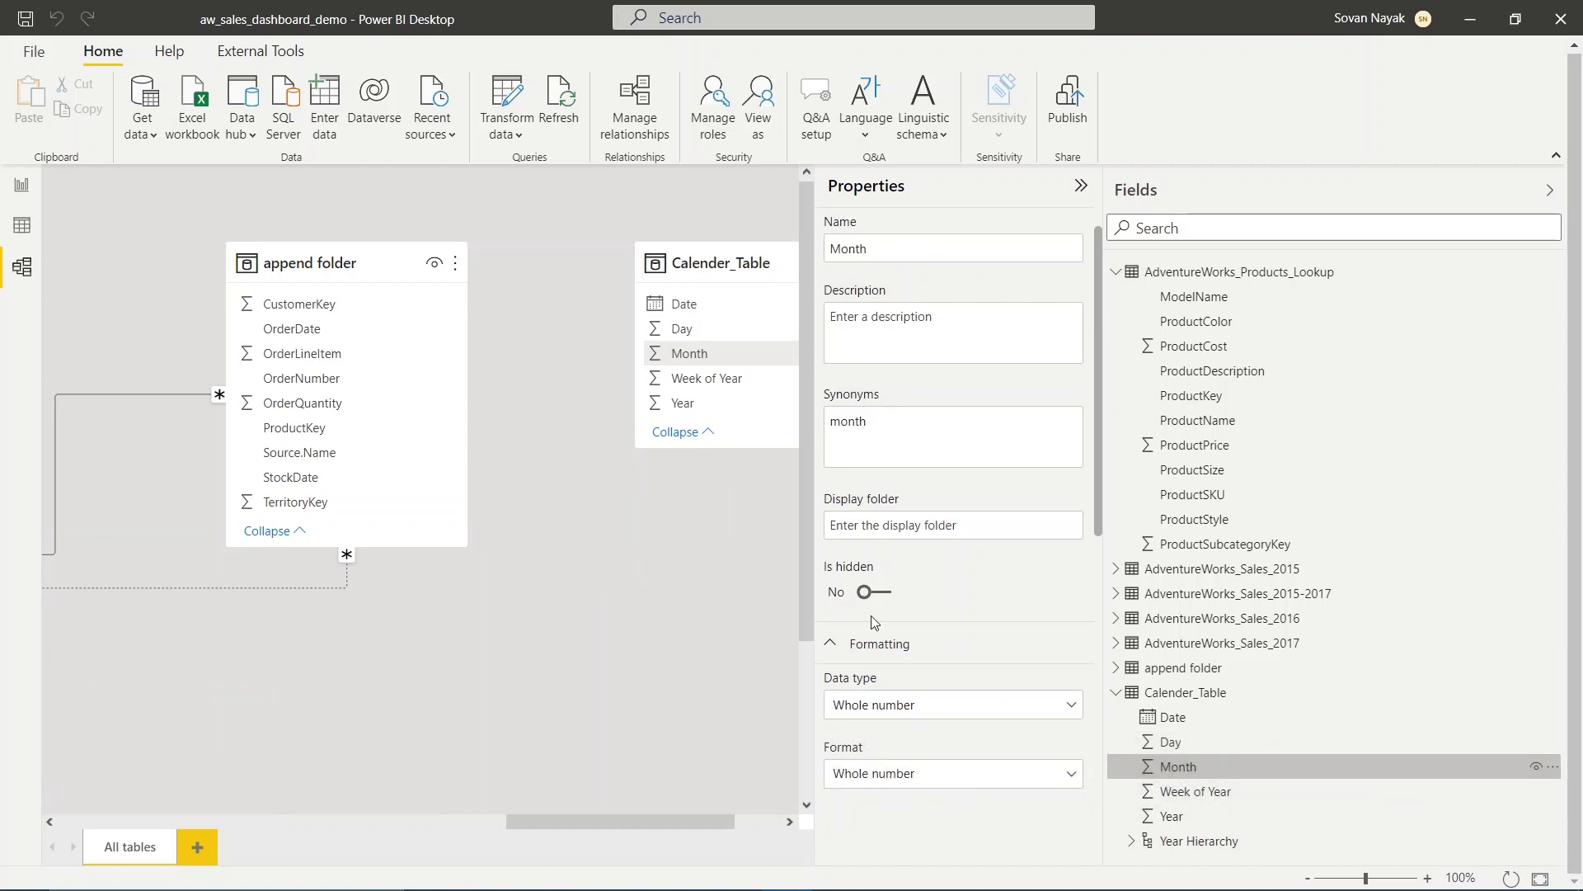
pyautogui.scroll(-5, 937, 580)
pyautogui.scroll(-2, 937, 580)
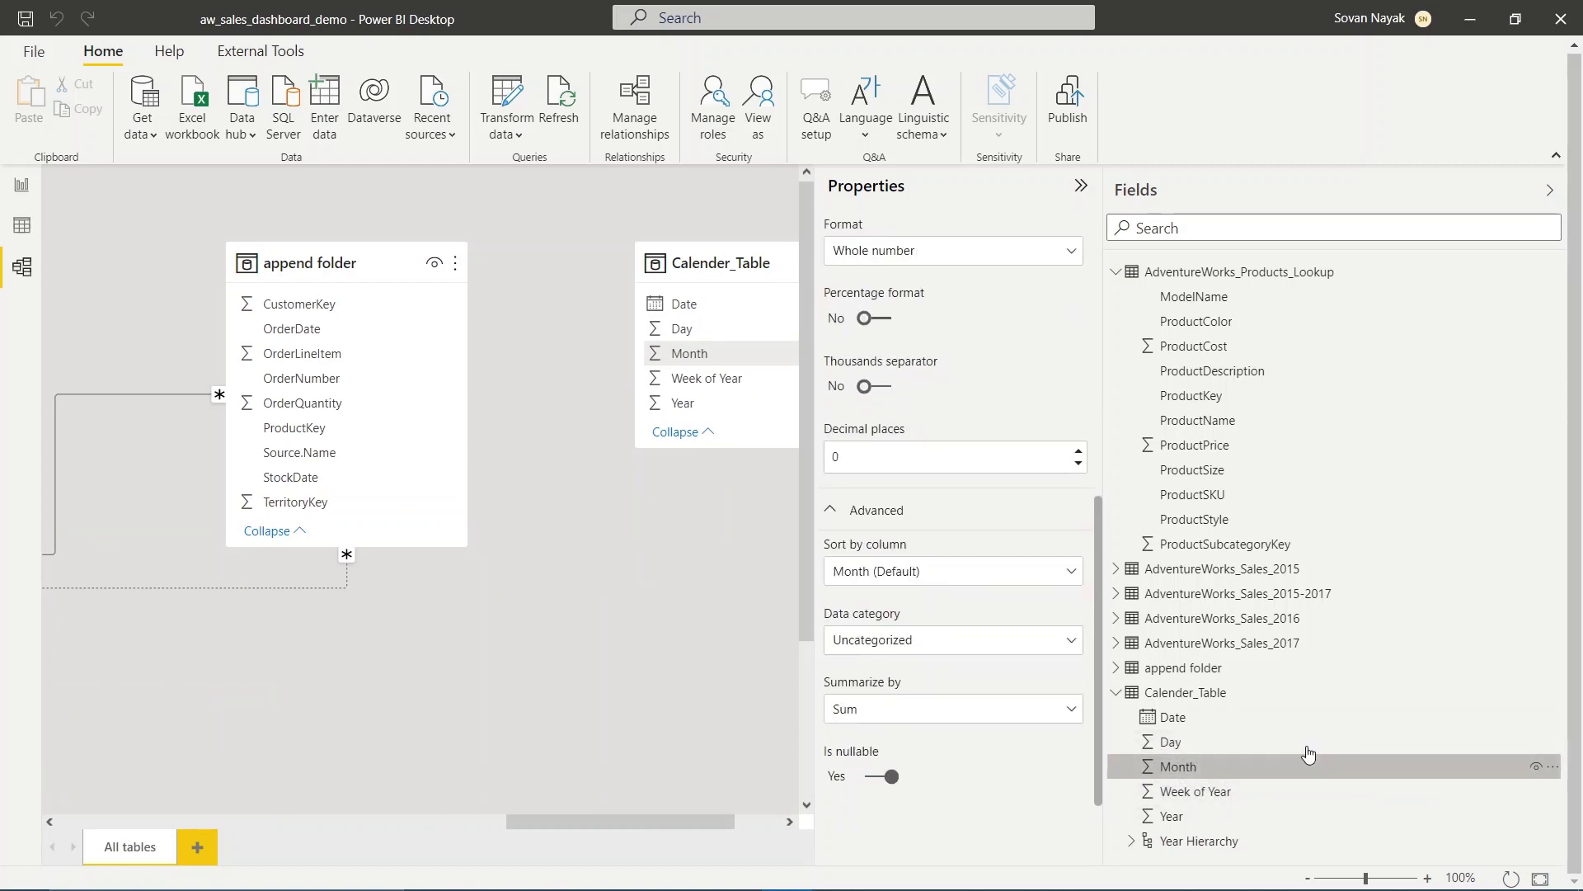
pyautogui.moveTo(1248, 768); pyautogui.dragTo(1277, 849)
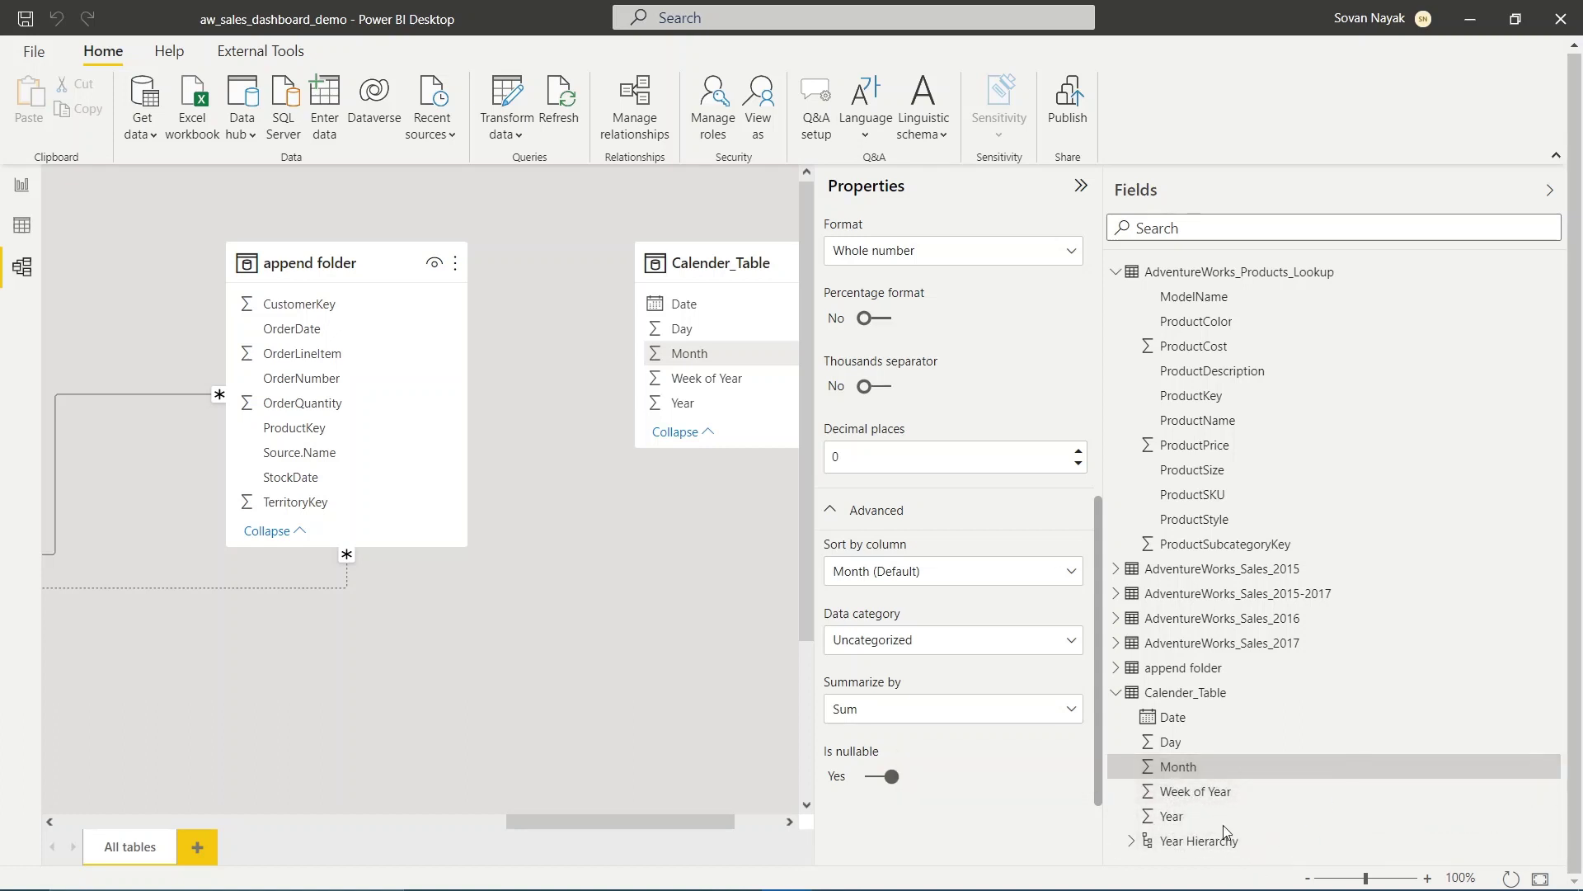
pyautogui.click(1212, 766)
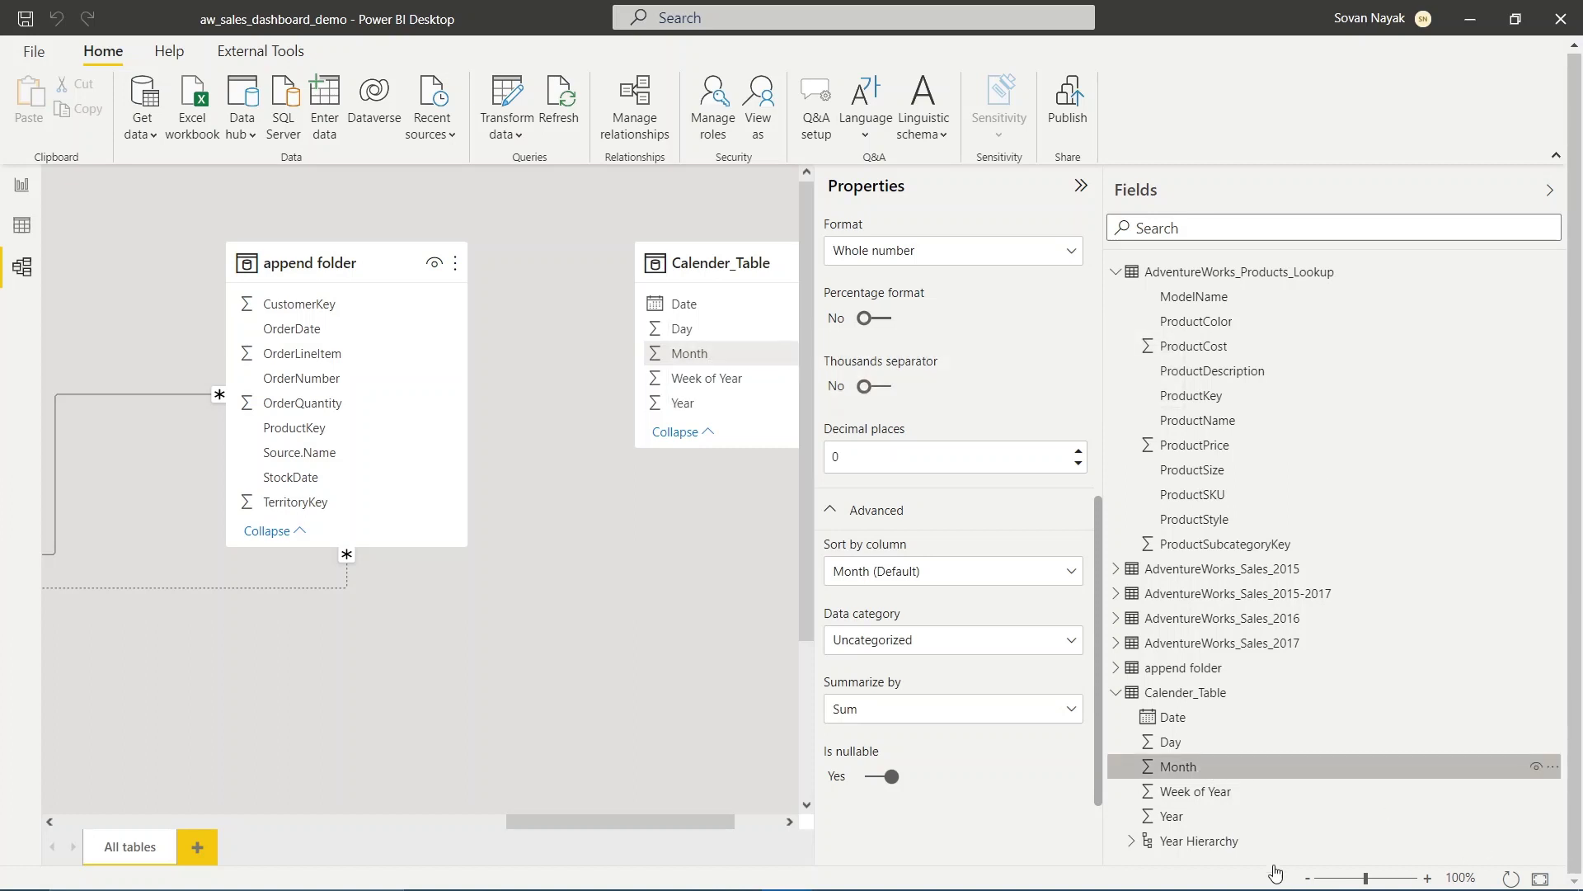
pyautogui.click(1131, 840)
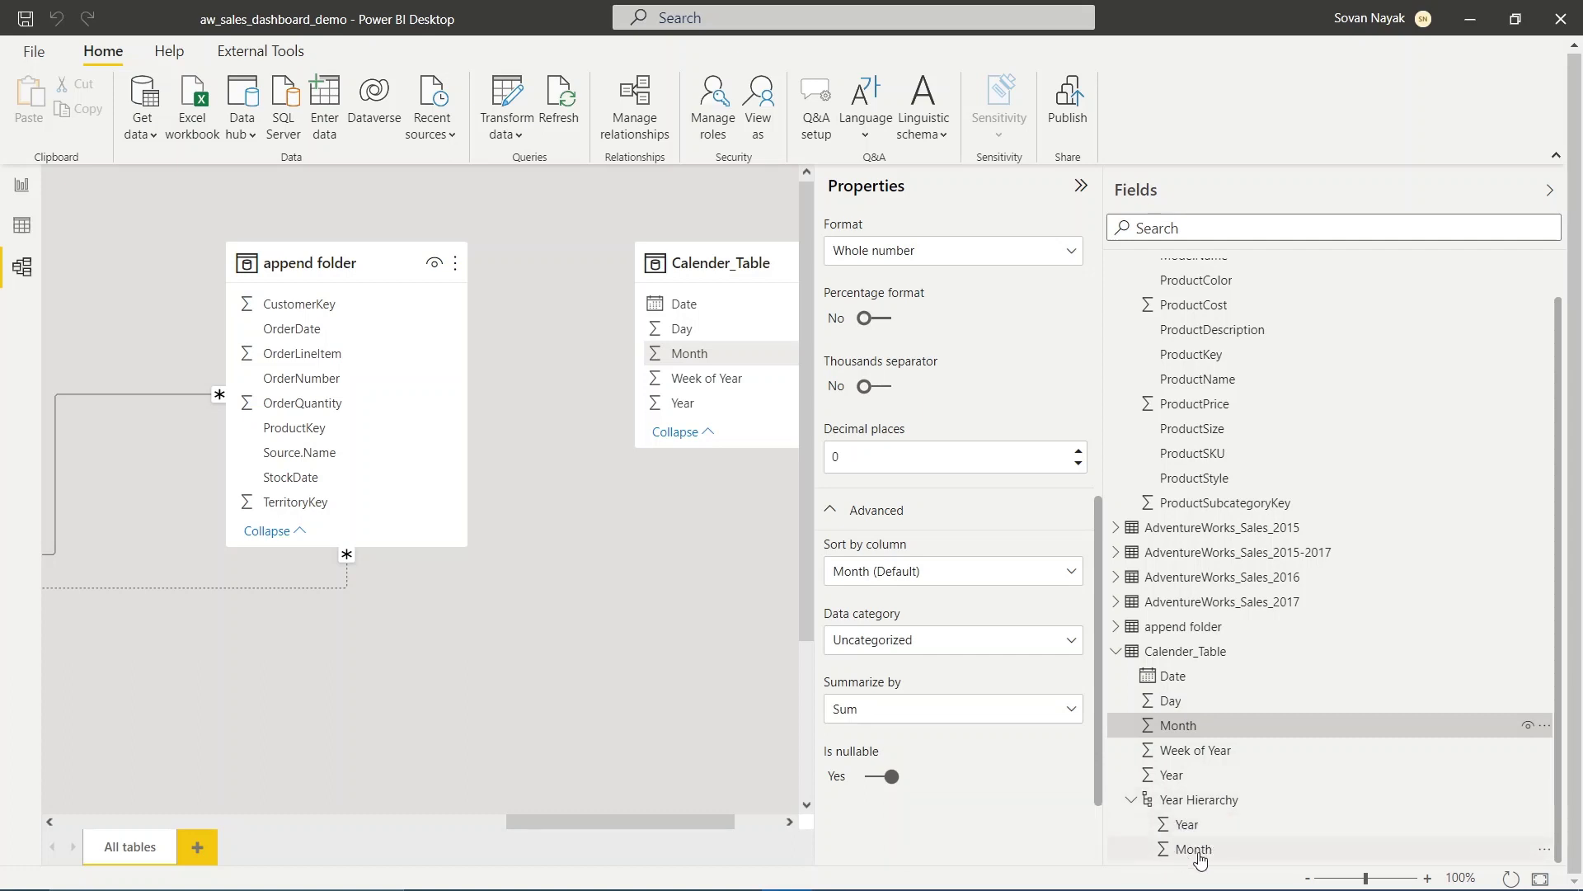
# Step: Add the Week of Year and Day columns to the Year Hierarchy as the levels below Month
pyautogui.moveTo(1219, 752); pyautogui.dragTo(1238, 808)
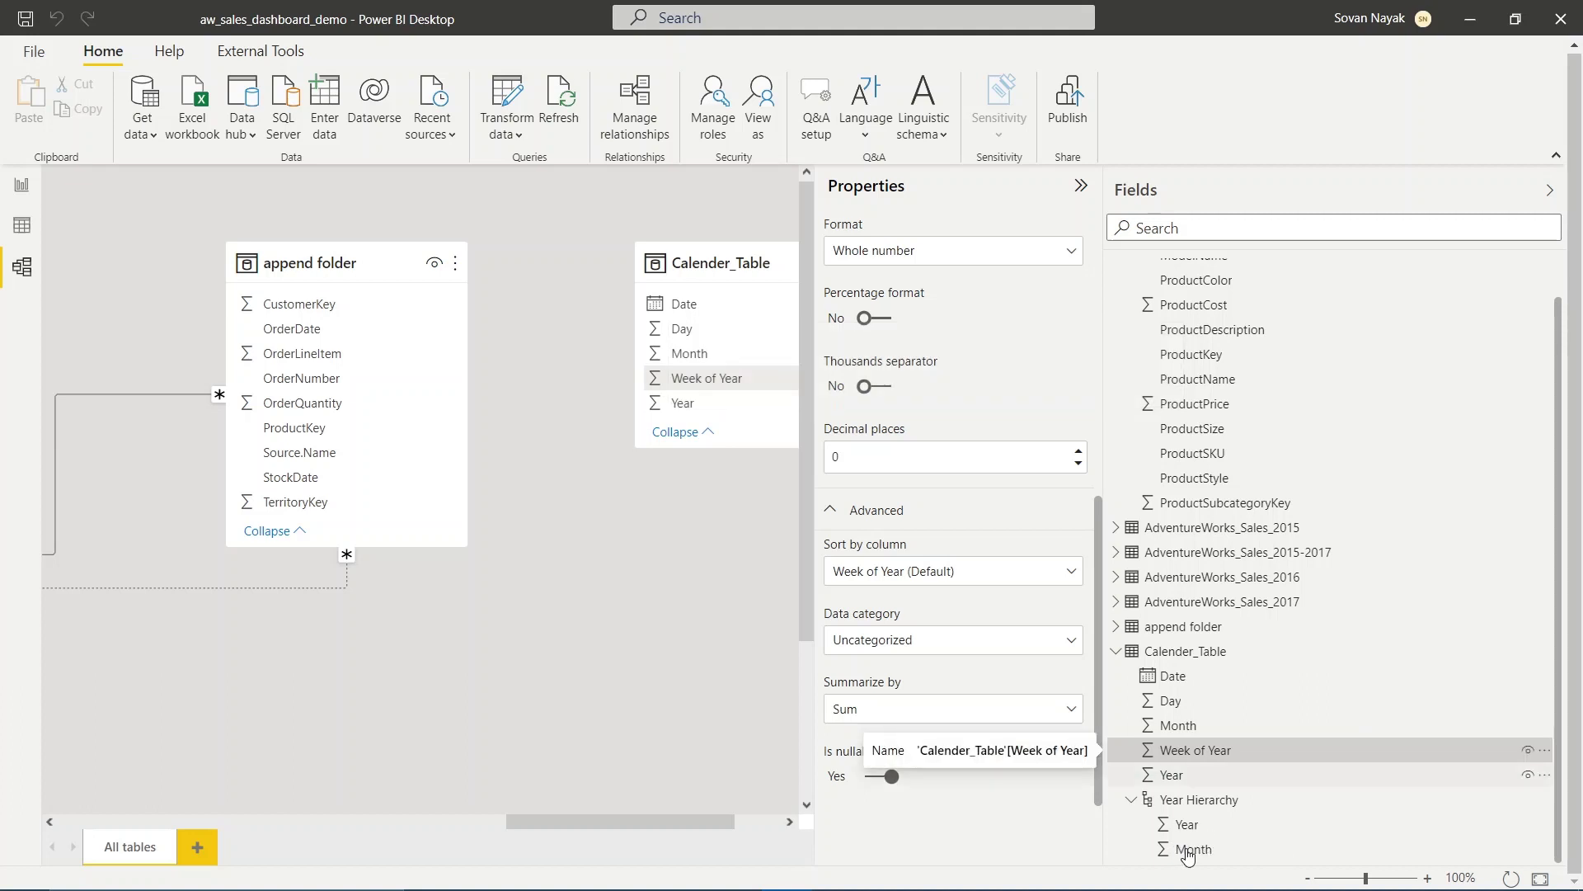
pyautogui.scroll(-1, 1314, 734)
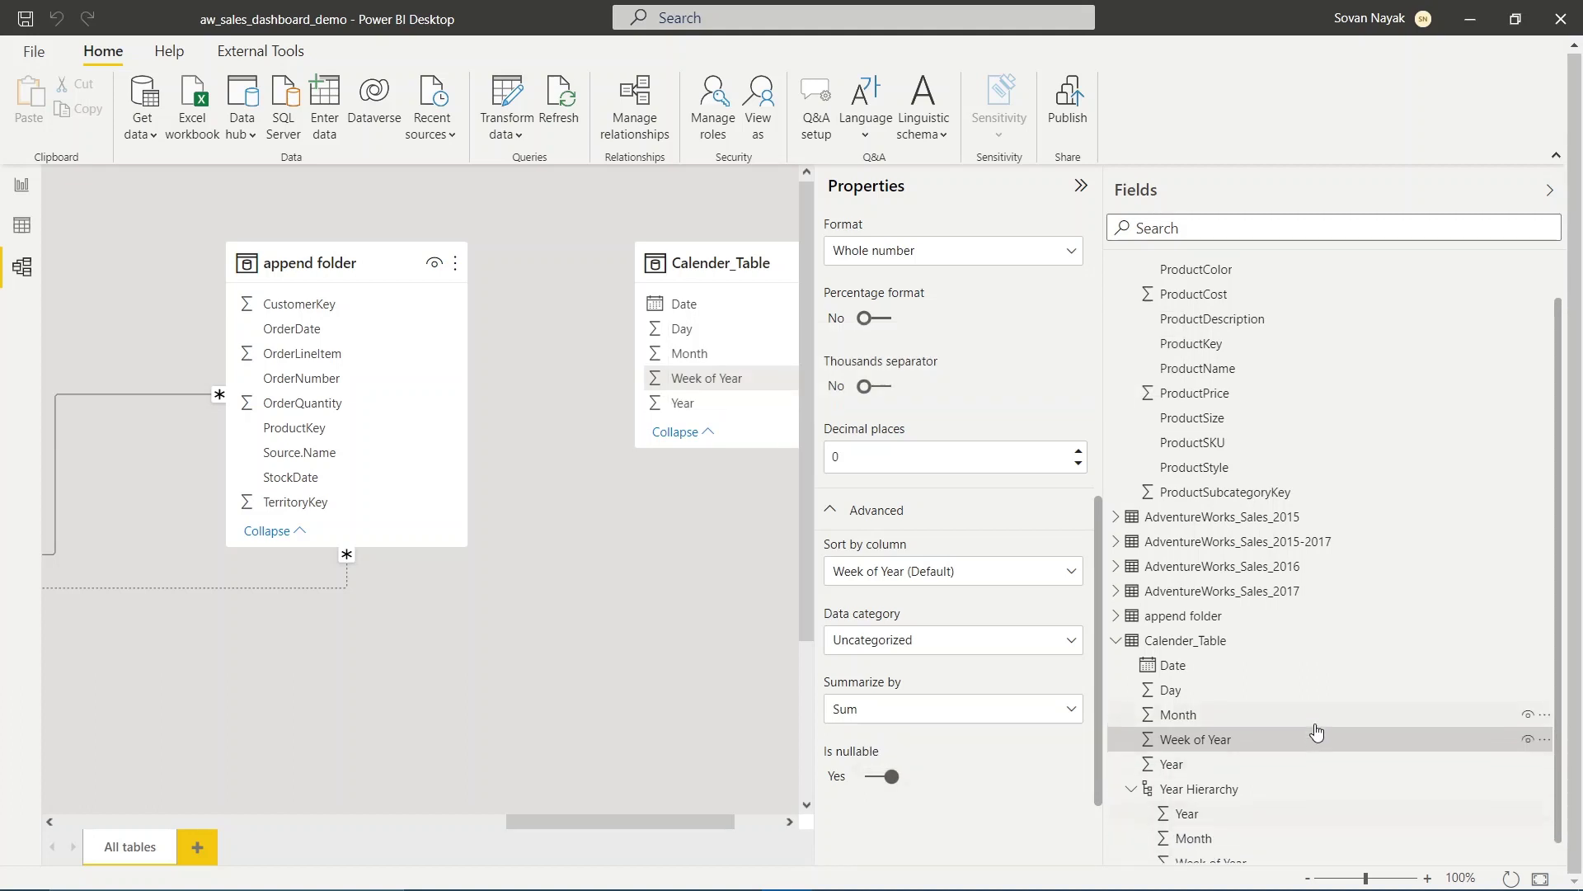
pyautogui.moveTo(1189, 678); pyautogui.dragTo(1233, 778)
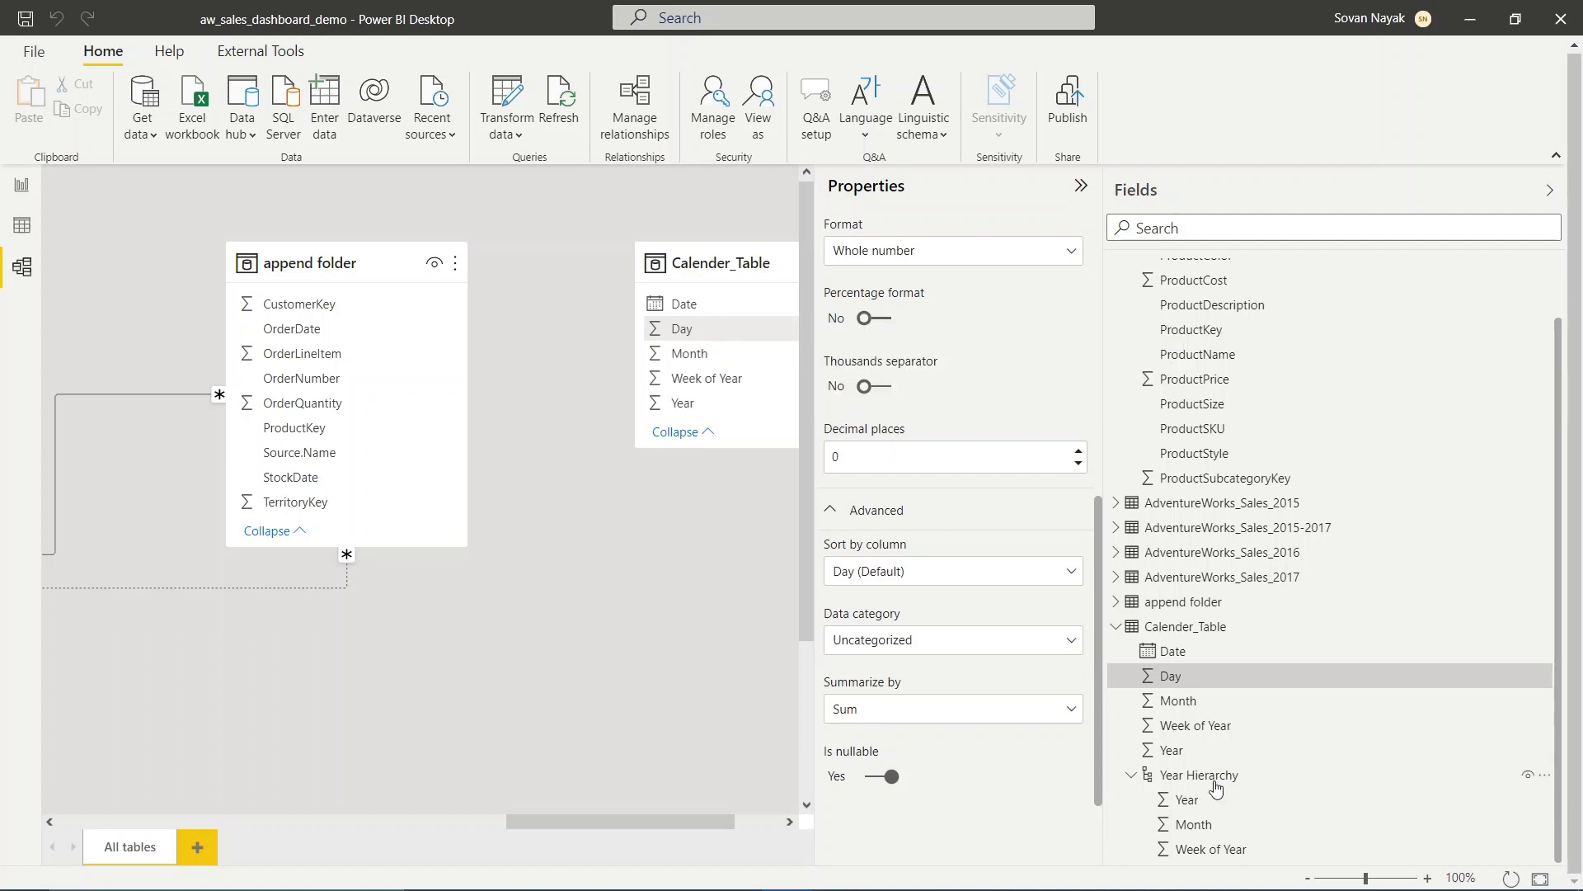
pyautogui.scroll(-1, 1253, 699)
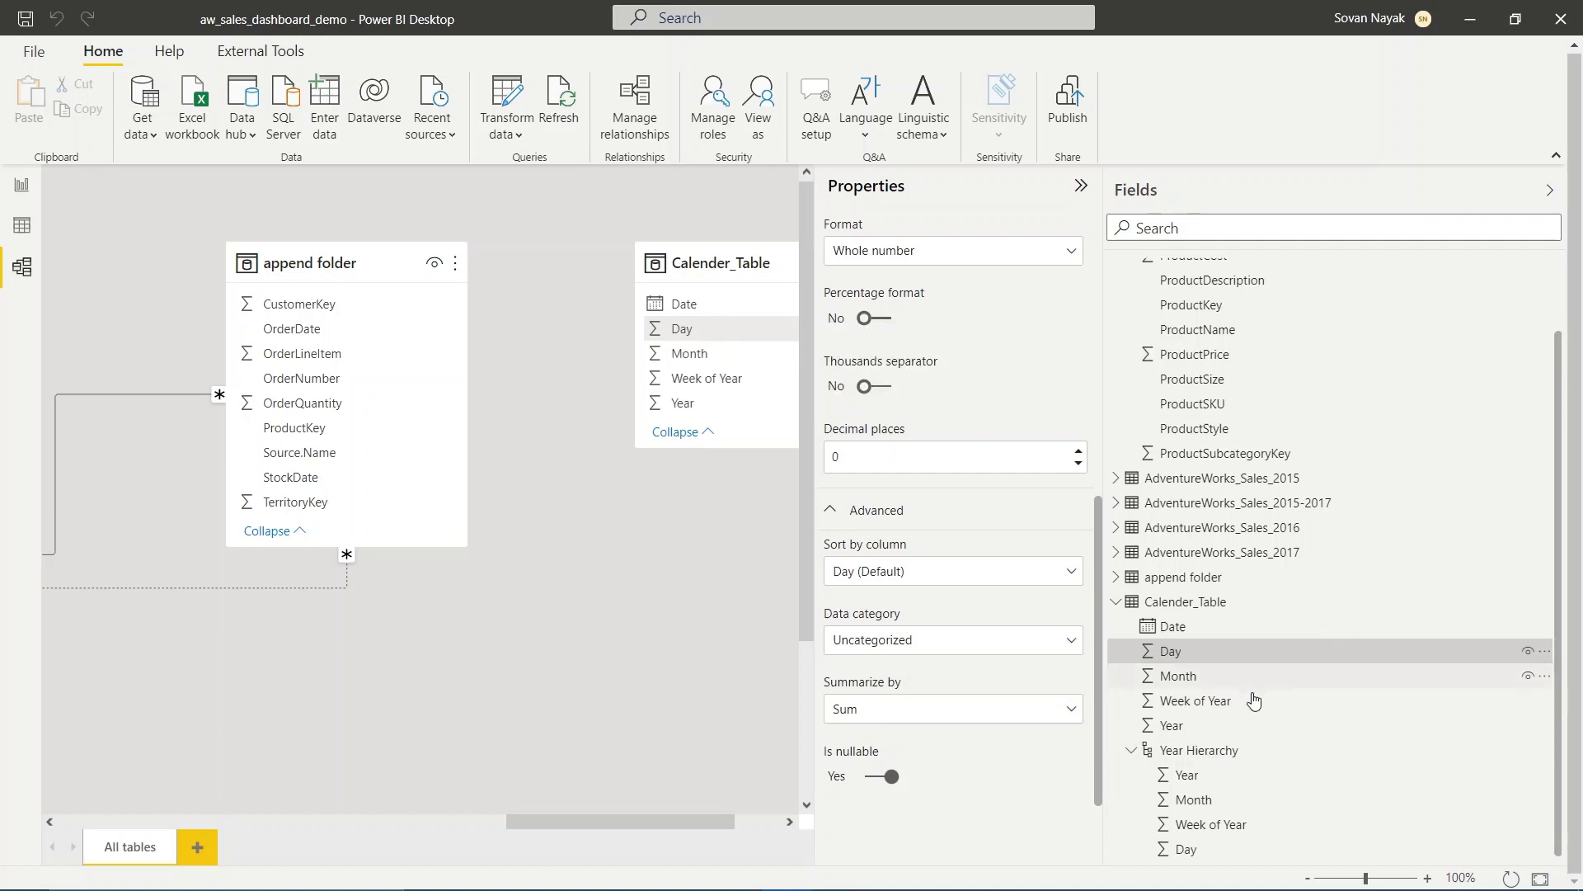